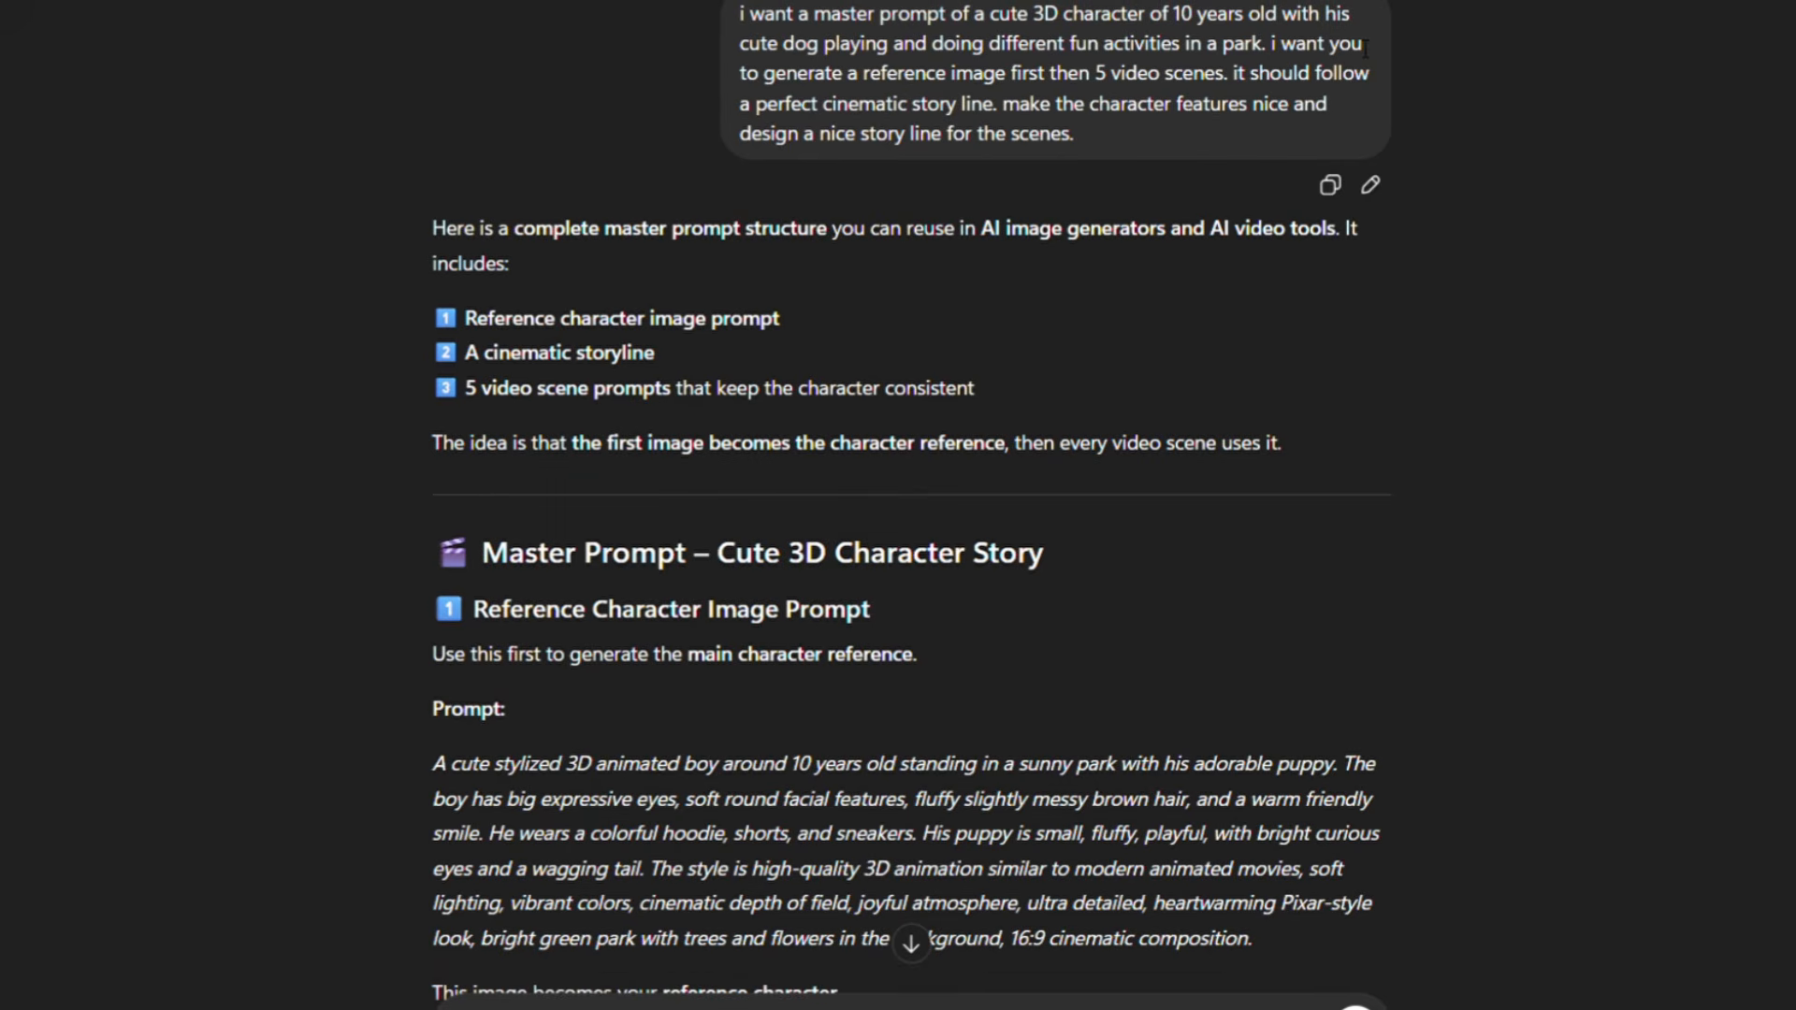
- Read through the generated master prompt, covering the reference character, the cinematic storyline and the five video scene prompts
scroll(1293, 135, down, 3)
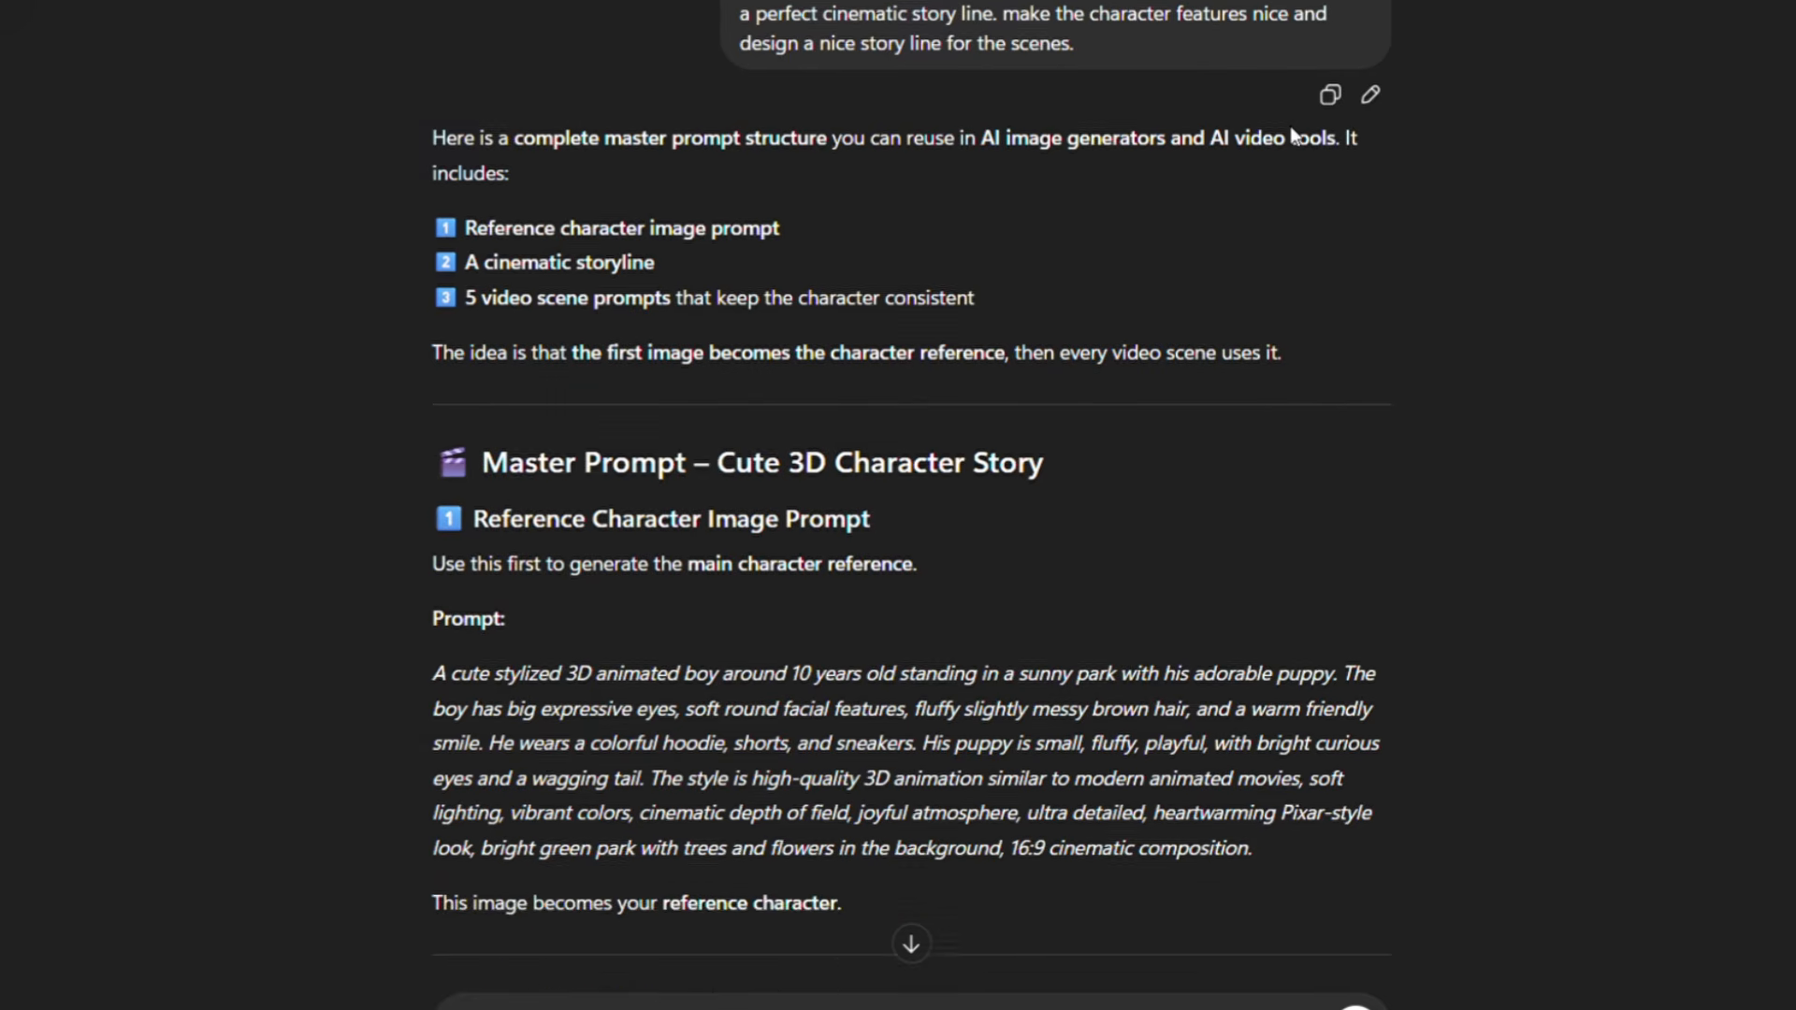
scroll(1293, 135, down, 3)
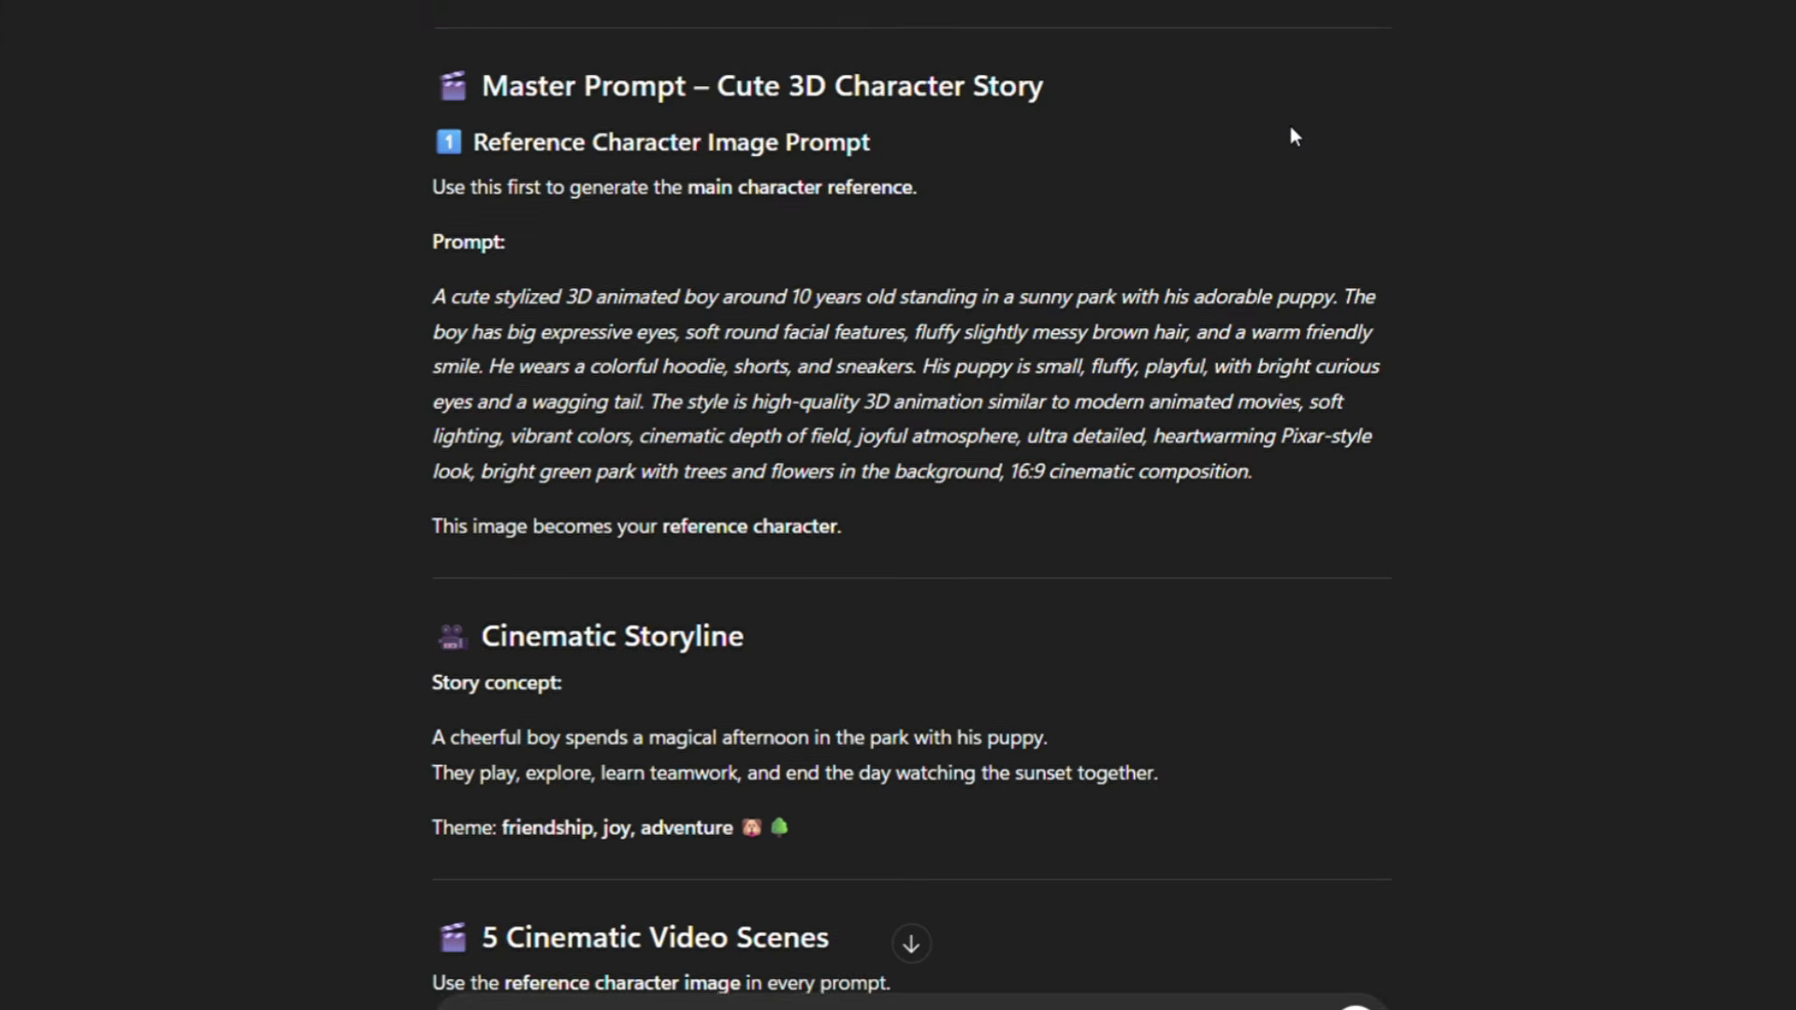
scroll(1293, 135, down, 1)
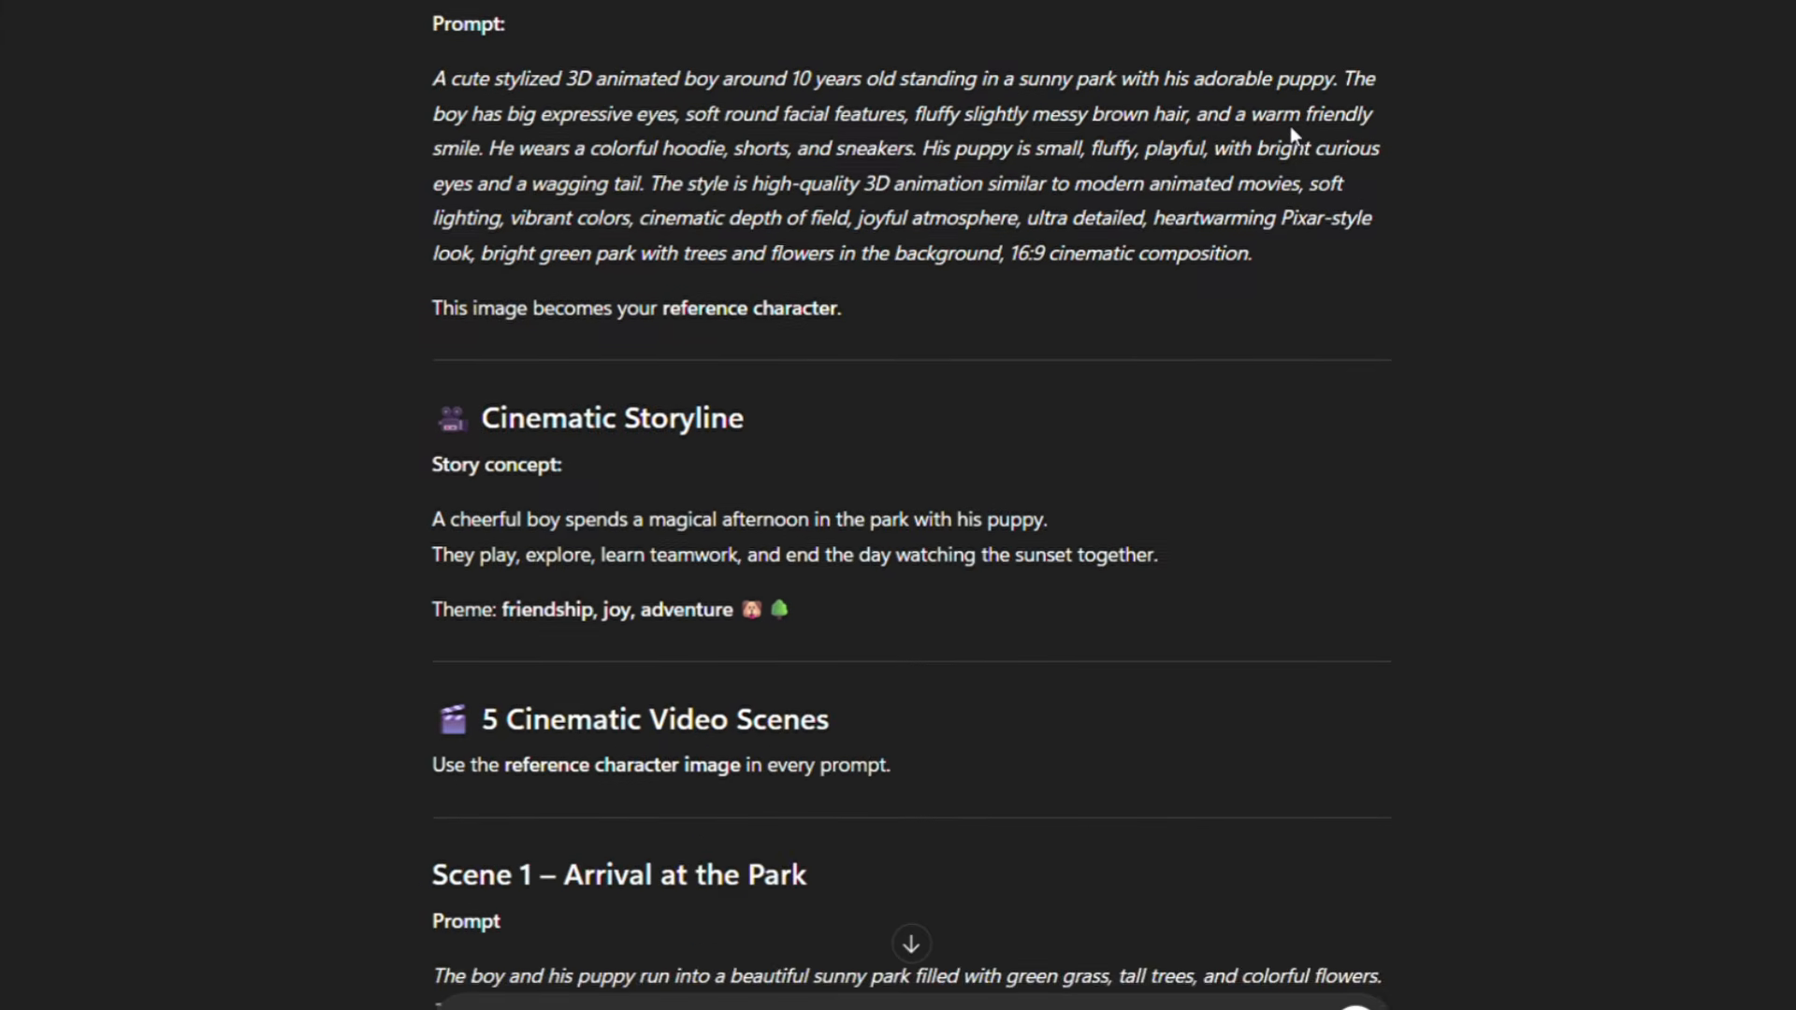
scroll(1051, 130, up, 1)
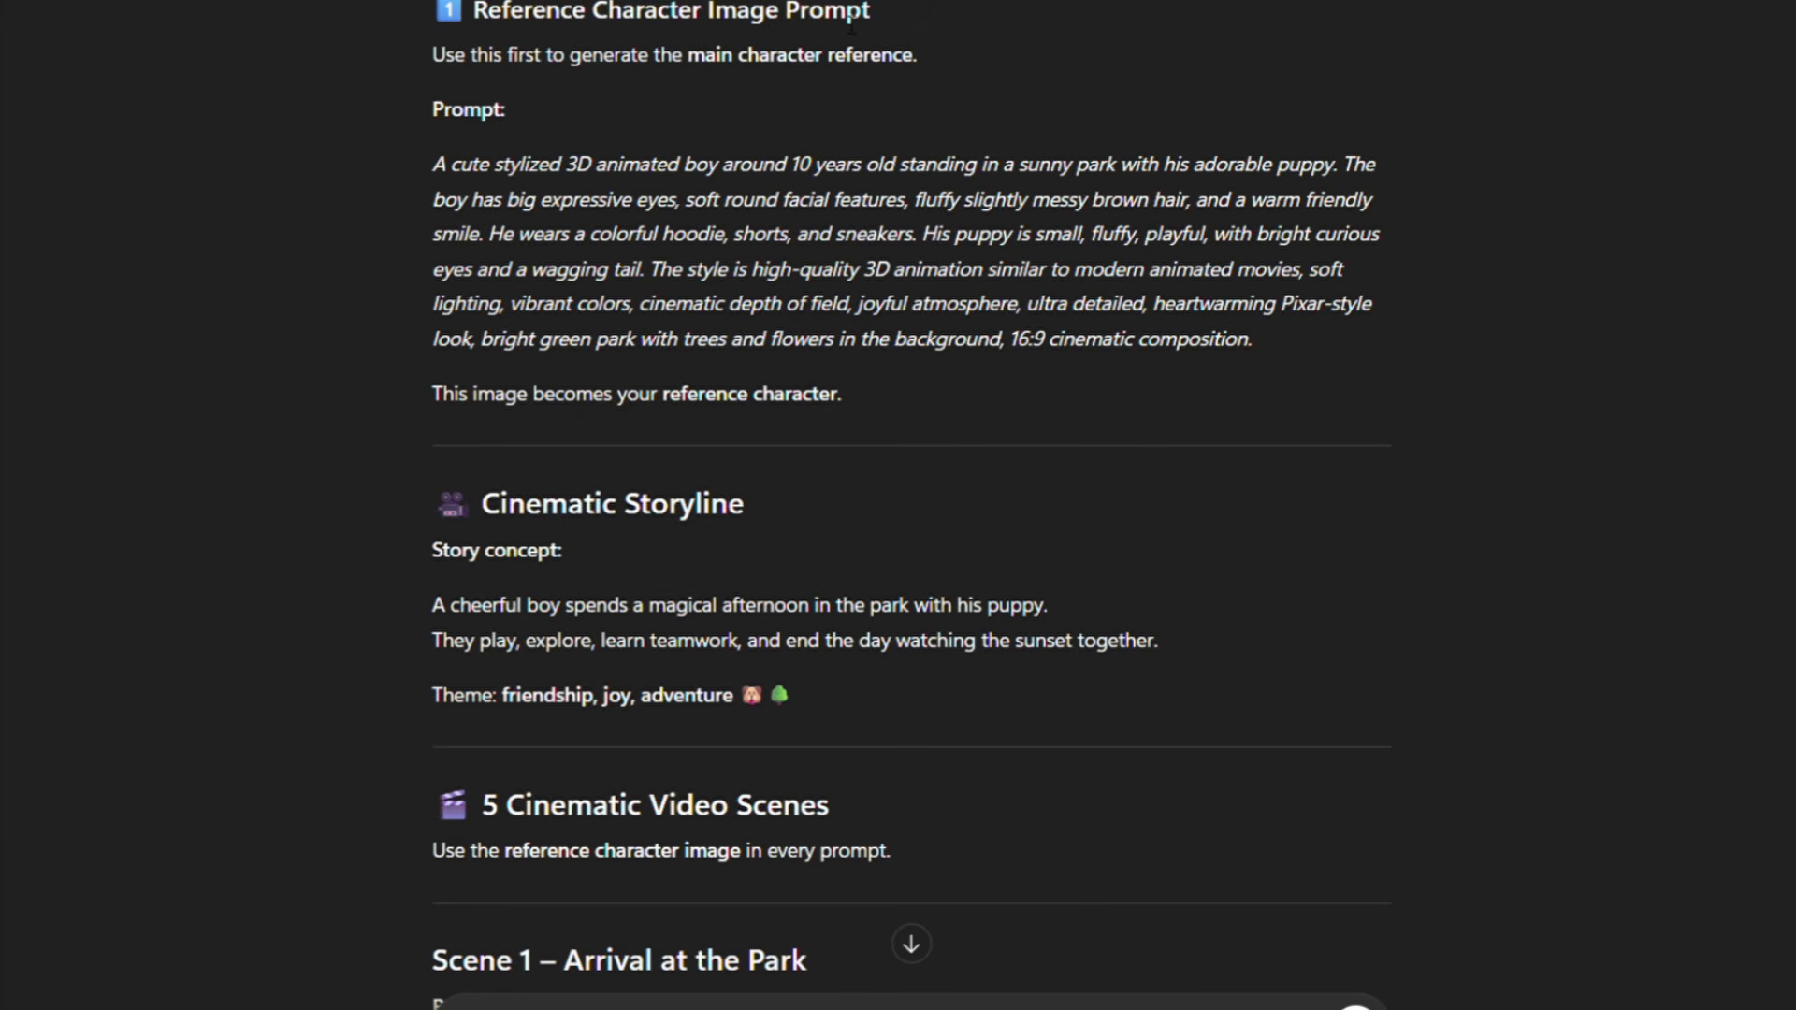
scroll(840, 463, down, 8)
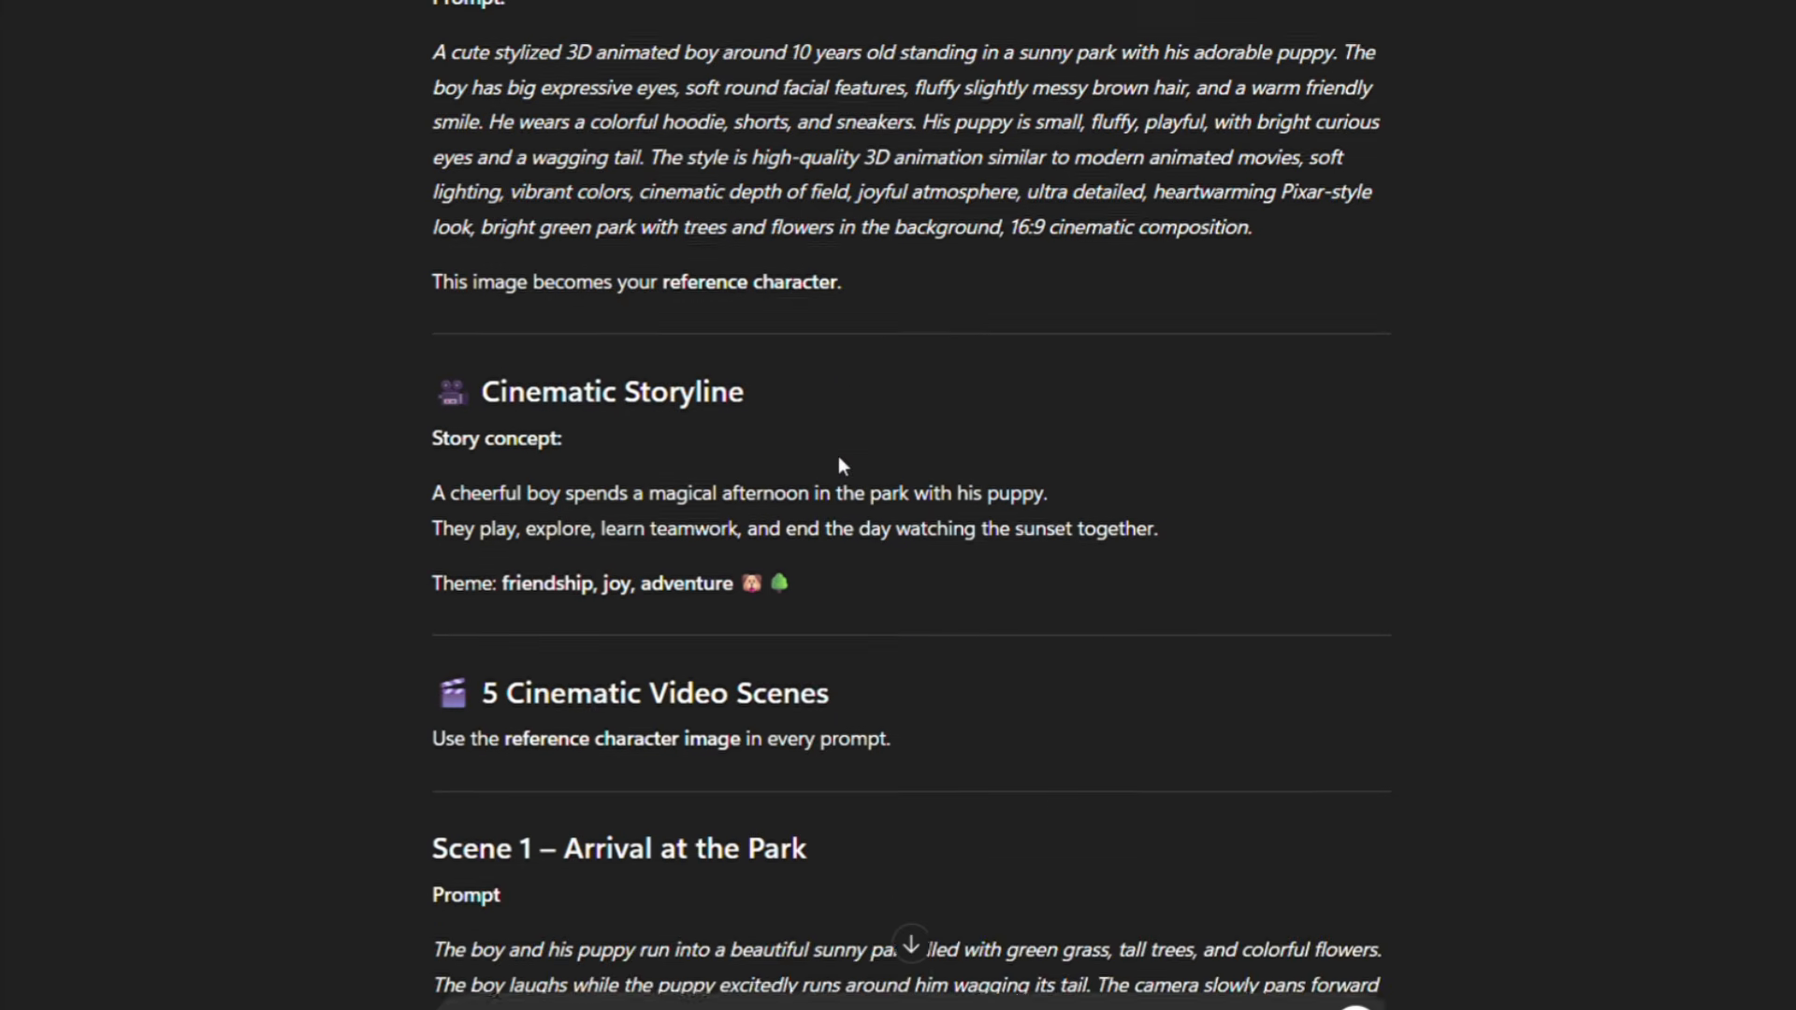
scroll(840, 463, up, 3)
scroll(838, 457, down, 3)
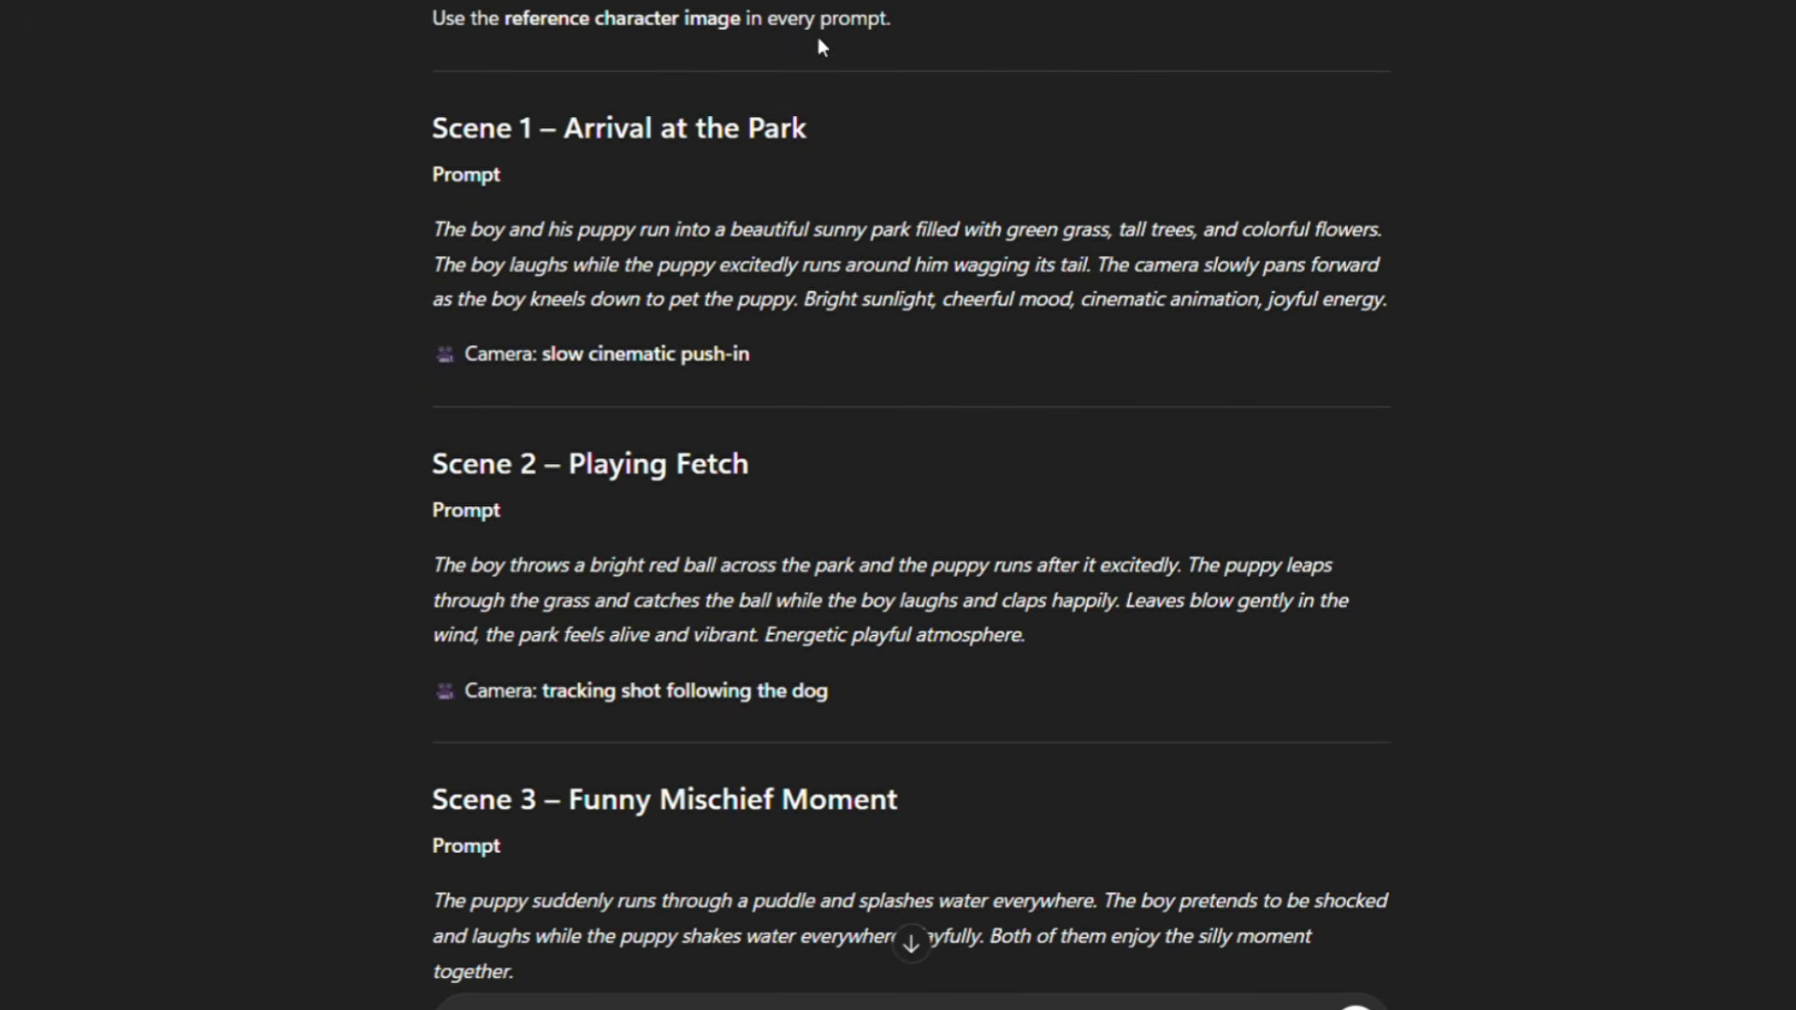
scroll(860, 351, down, 7)
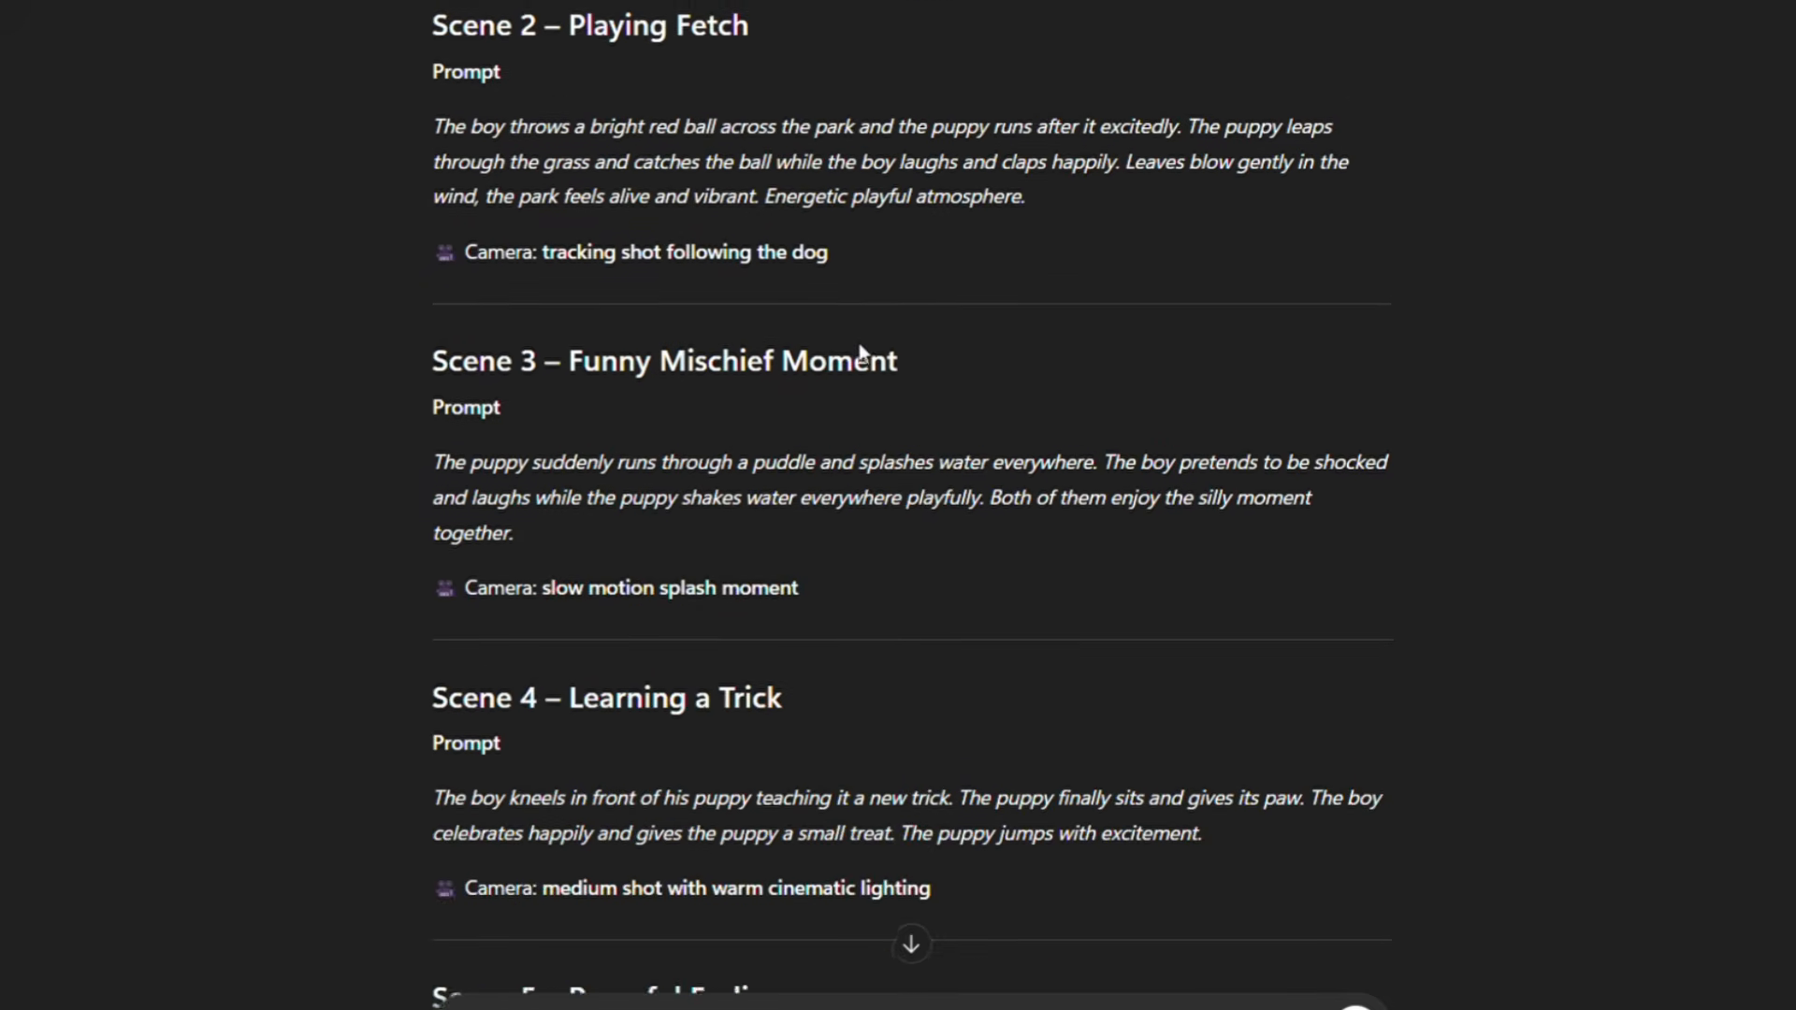
scroll(860, 351, down, 4)
scroll(860, 350, up, 1)
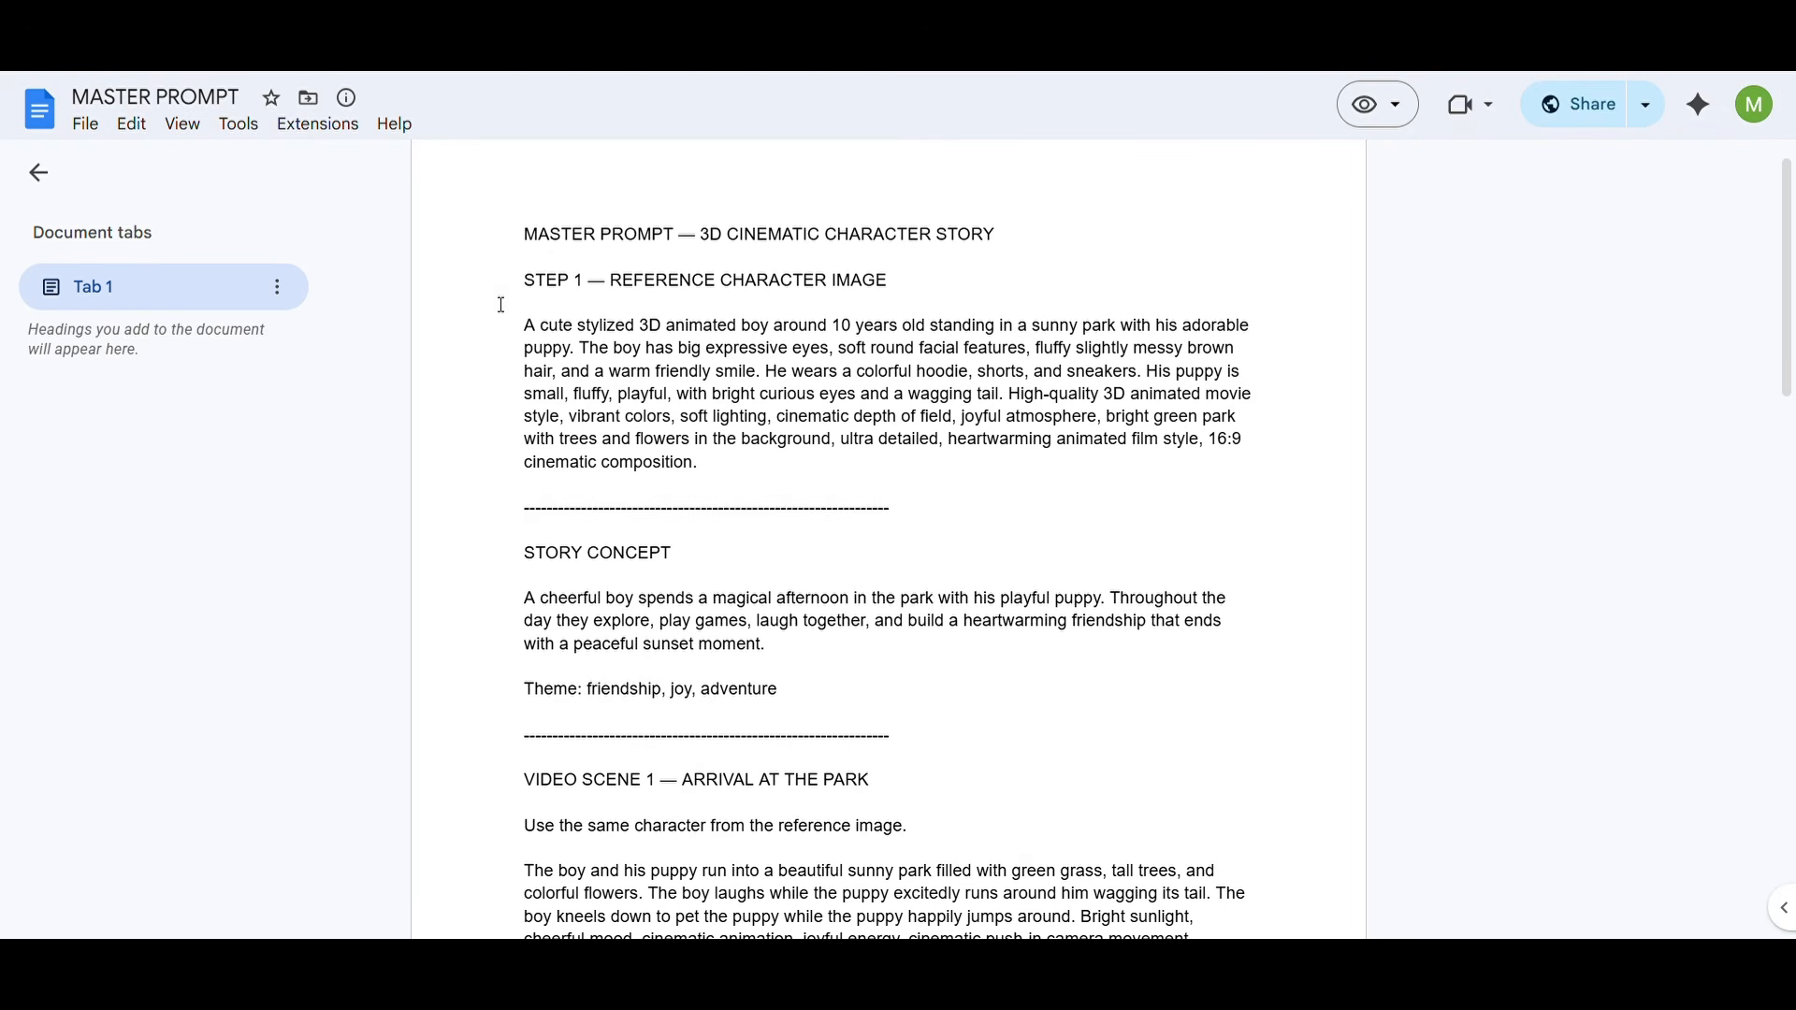
- Copy the reference character image paragraph from the MASTER PROMPT document and paste it as the image prompt in Whisk
drag(524, 327, 1215, 496)
key(ctrl+c)
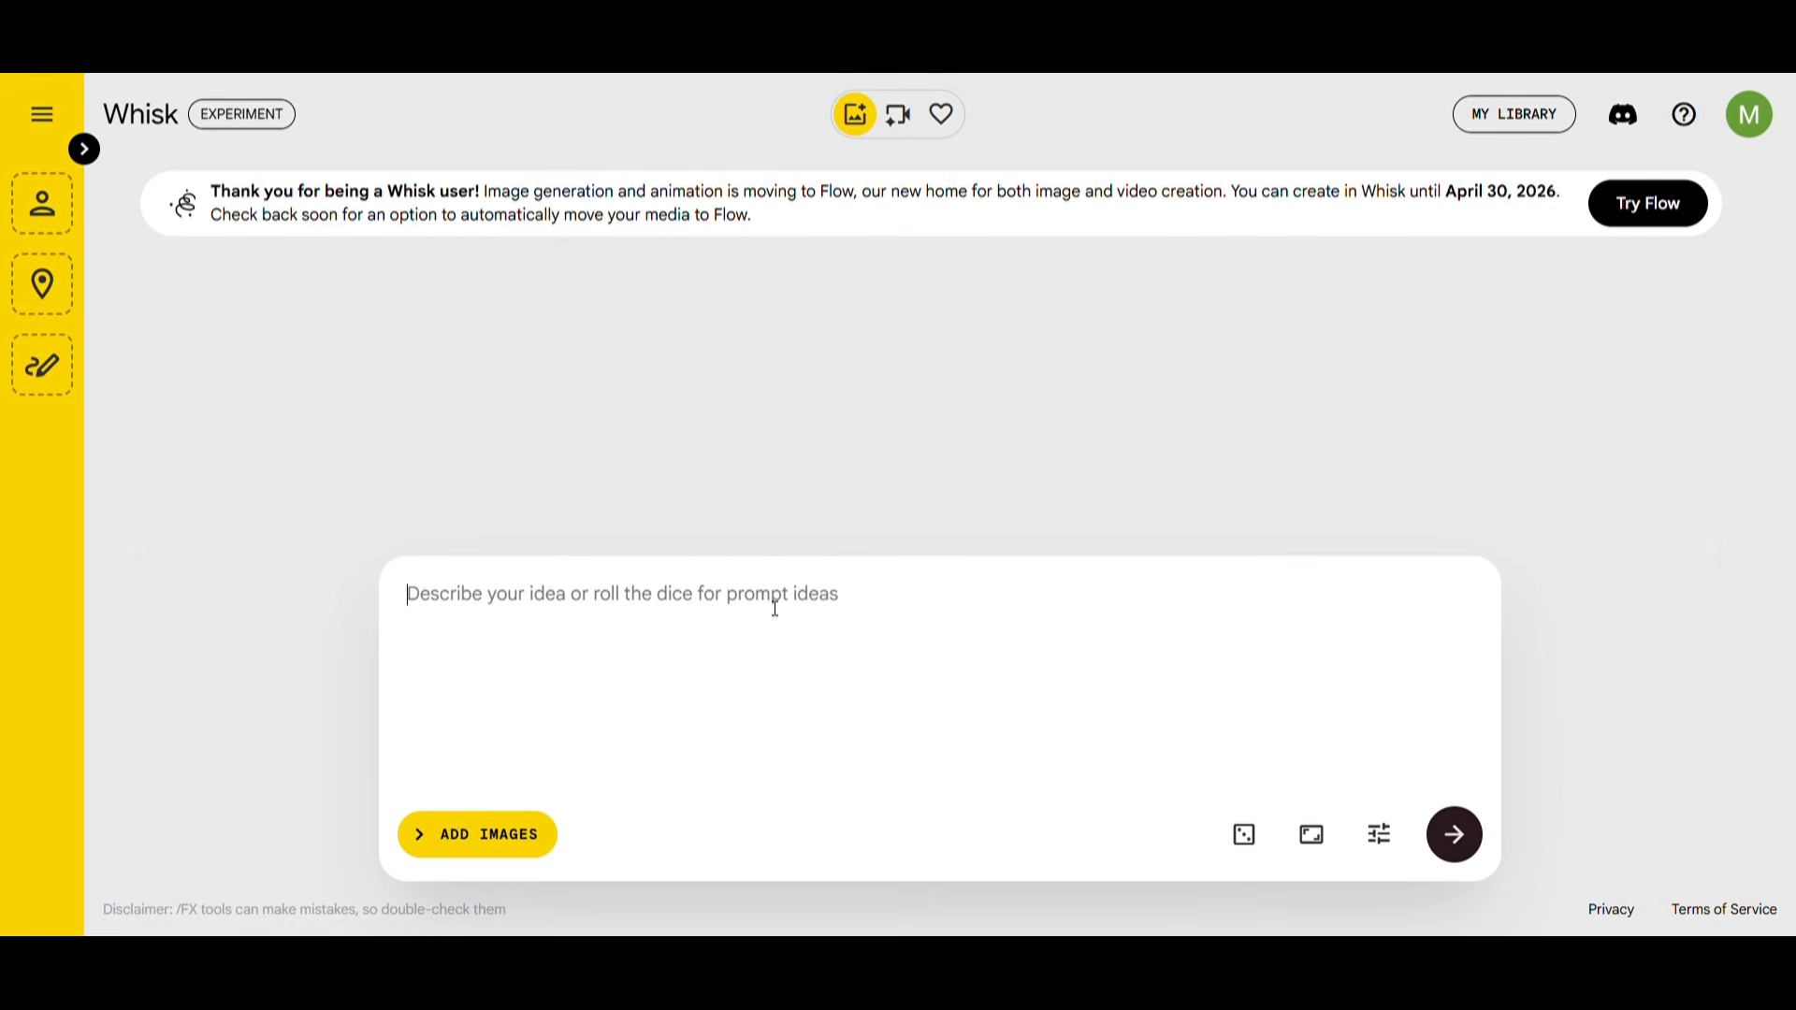
click(775, 609)
key(ctrl+v)
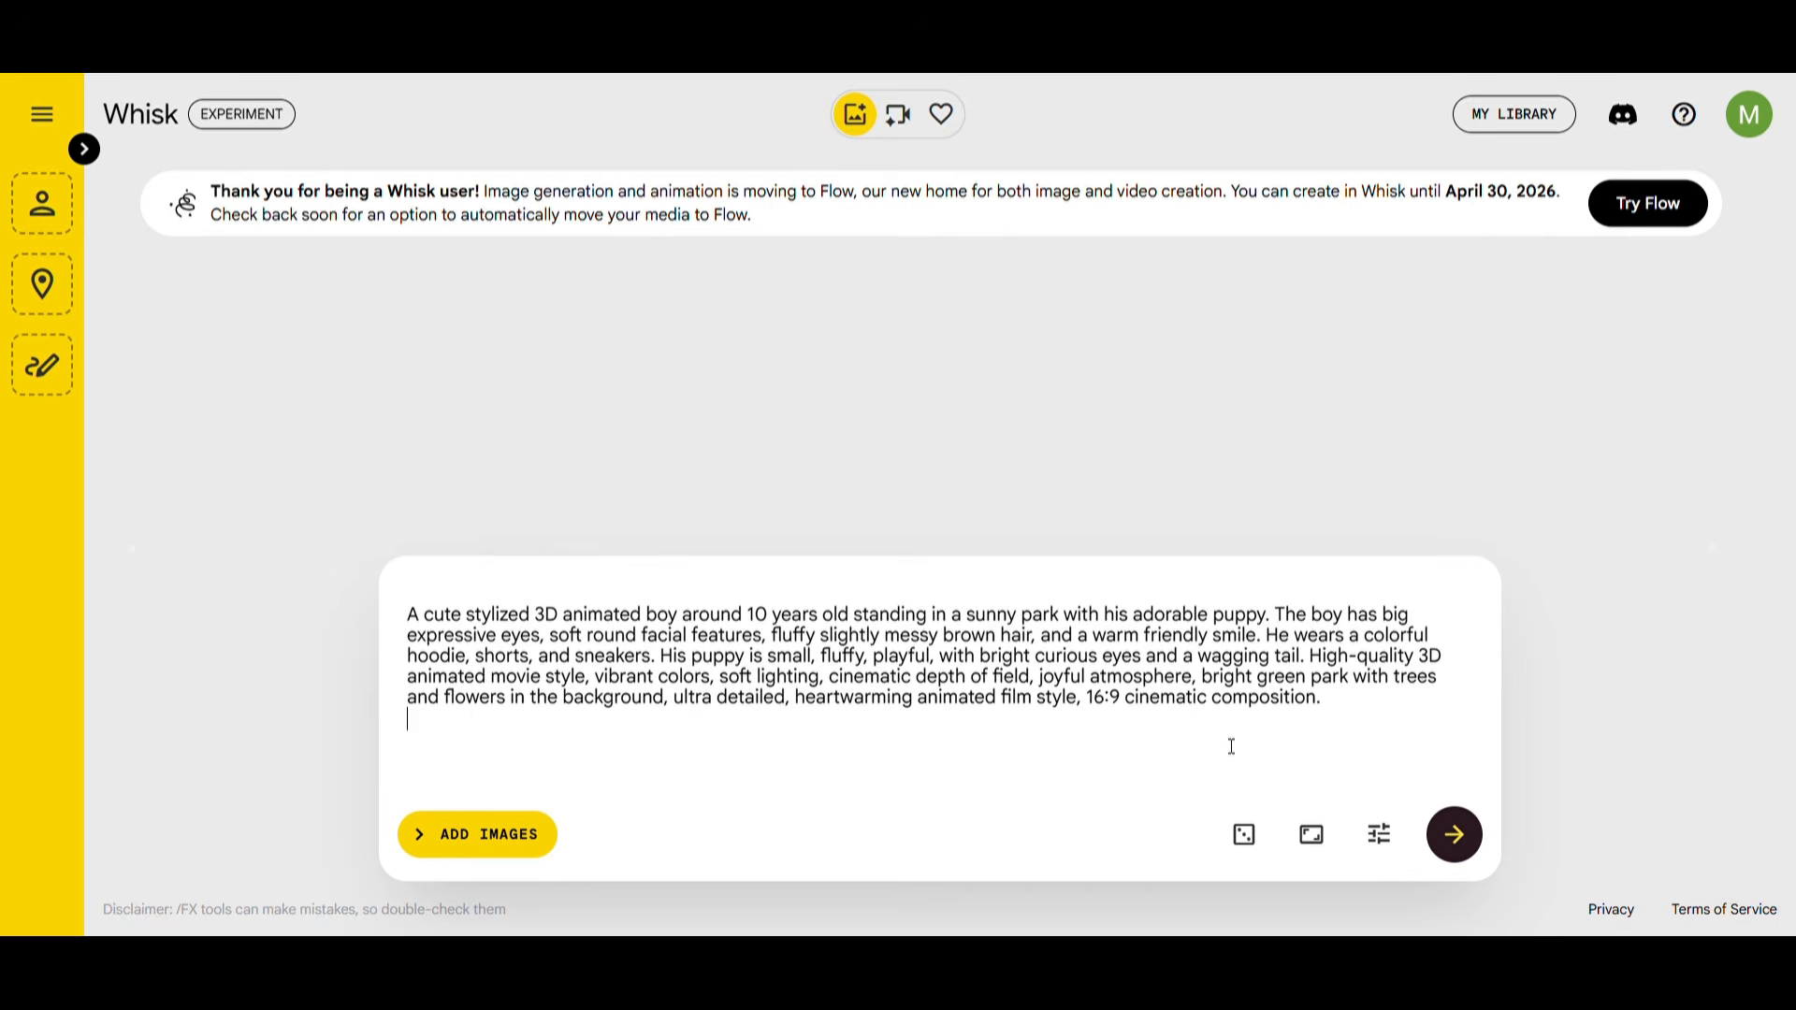
- Check that the aspect ratio is Landscape 16:9 and generate the reference character images
click(1312, 835)
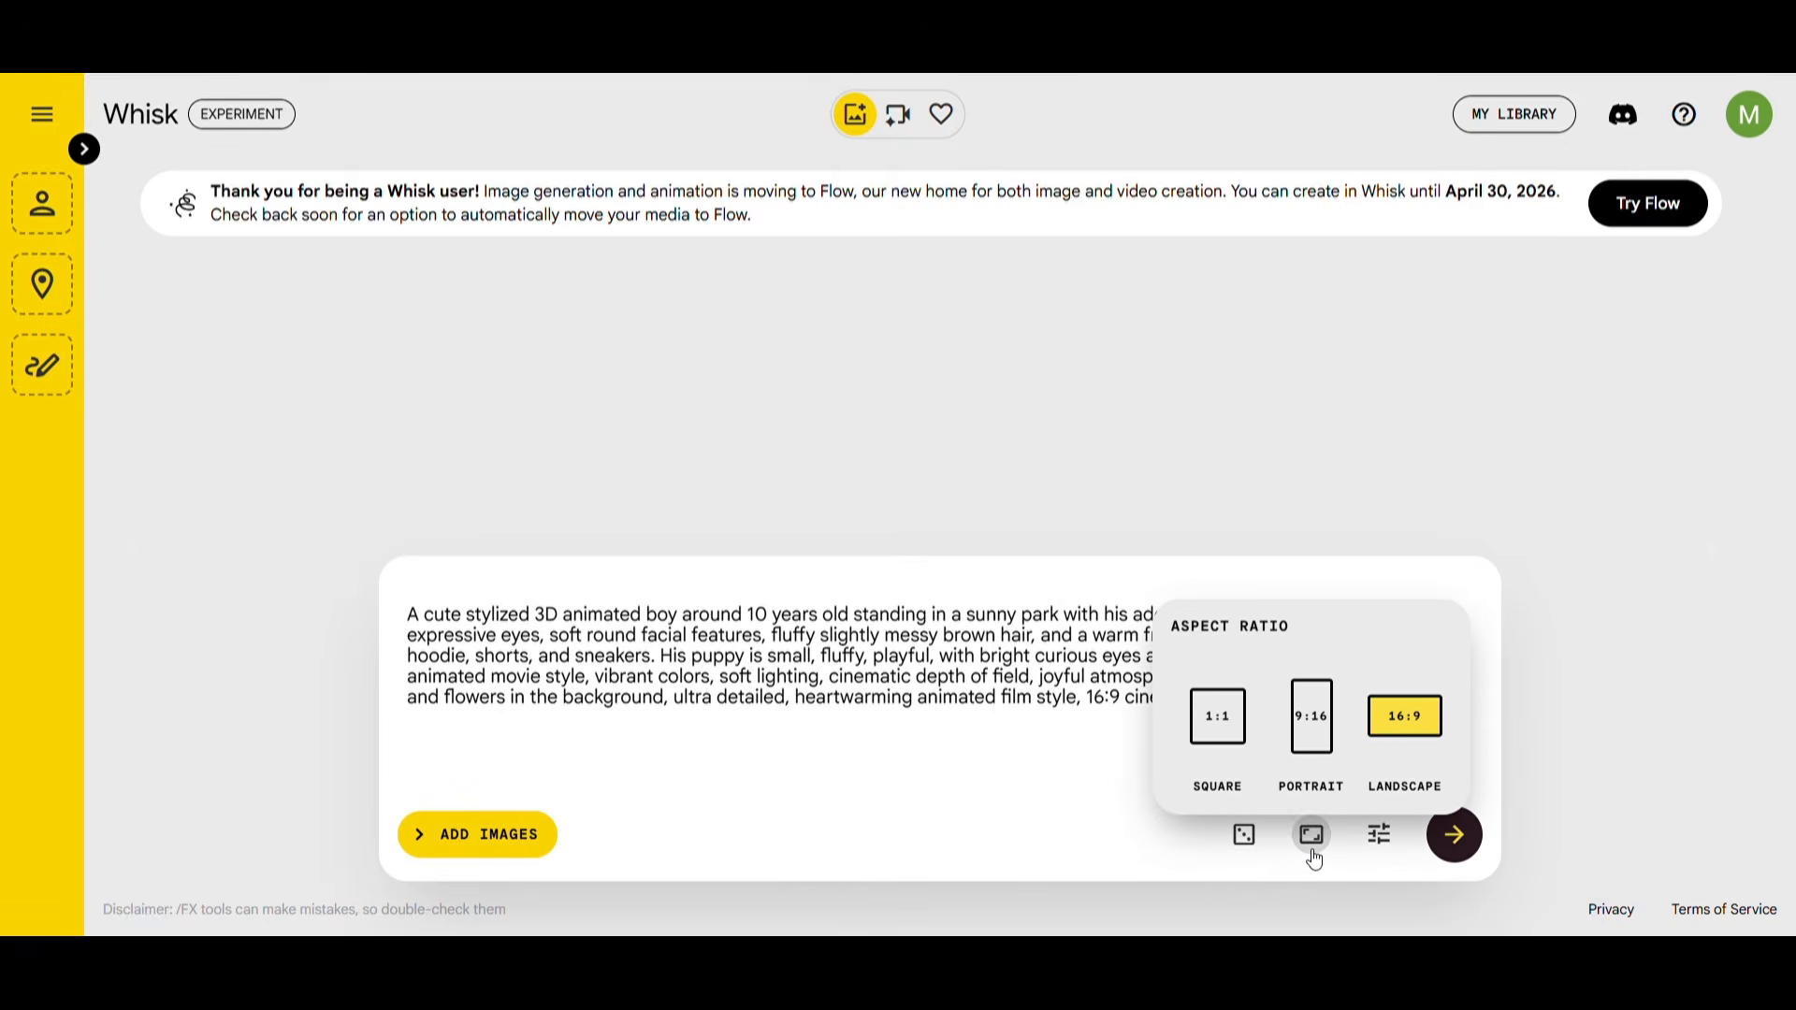
click(1248, 831)
click(1454, 837)
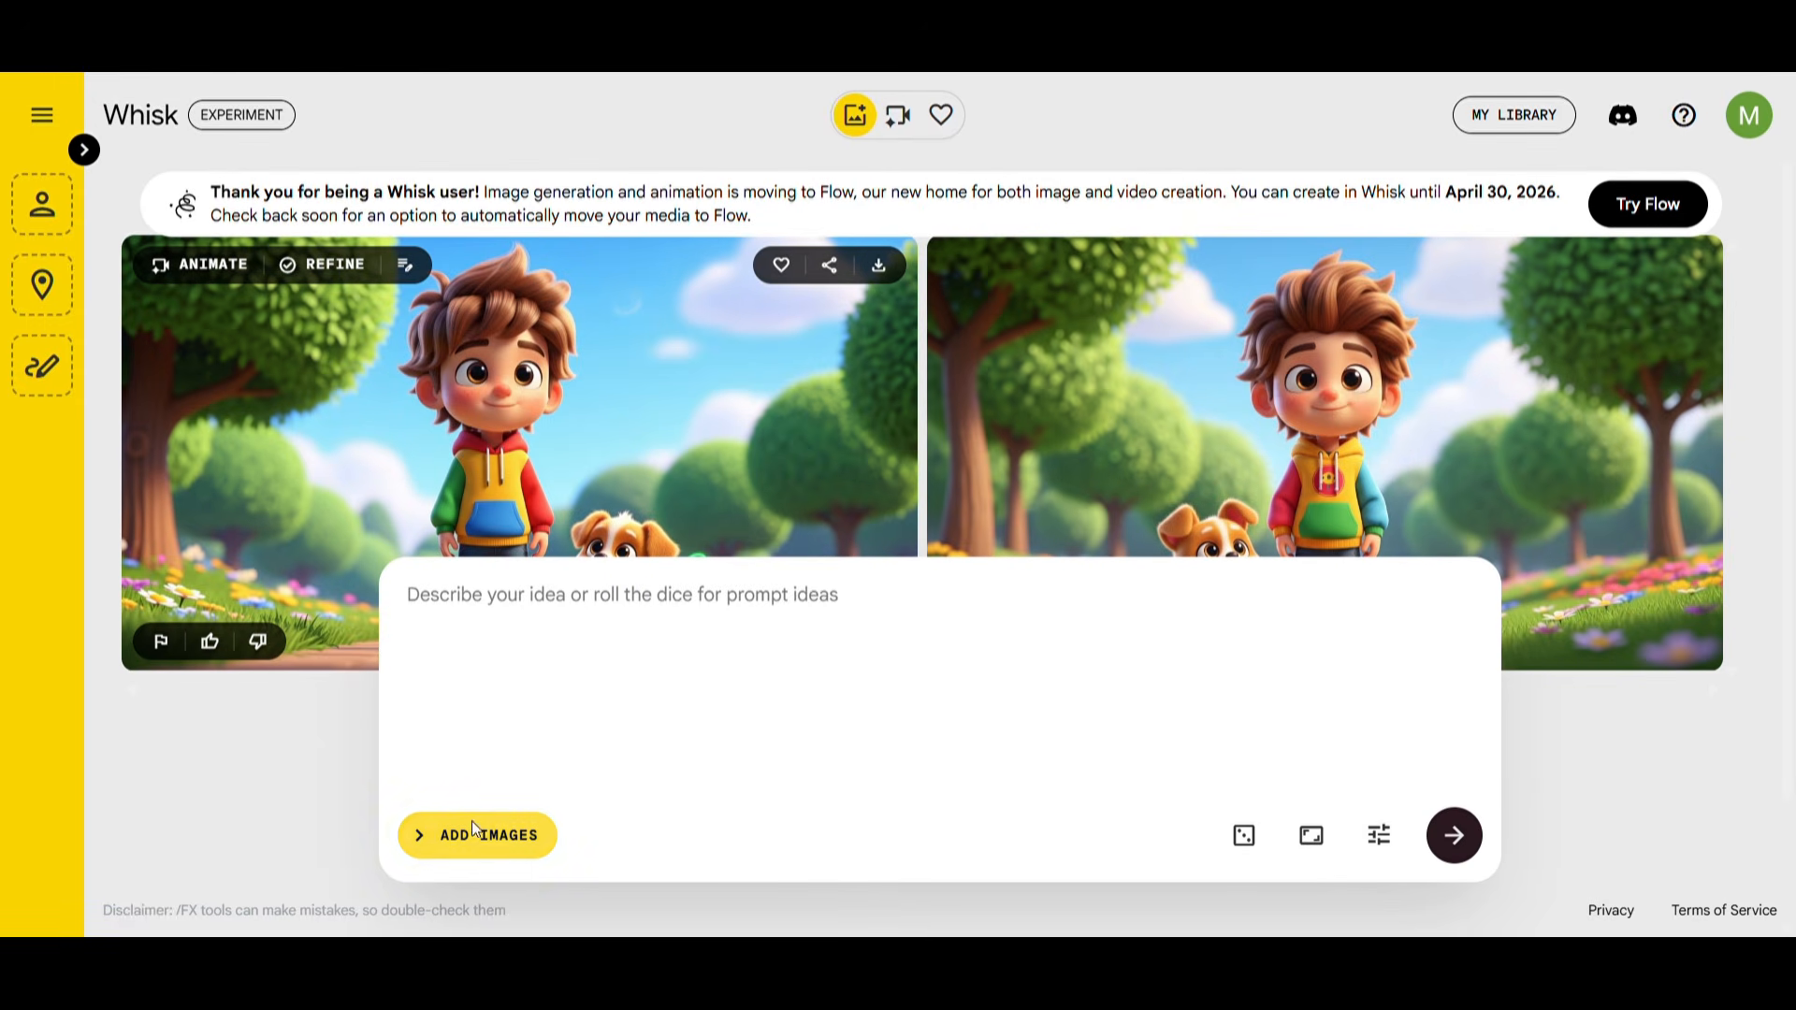
- Add the first boy-and-puppy image as the subject reference and generate images from the document's Video Scene 1 prompt, Arrival at the Park
click(496, 842)
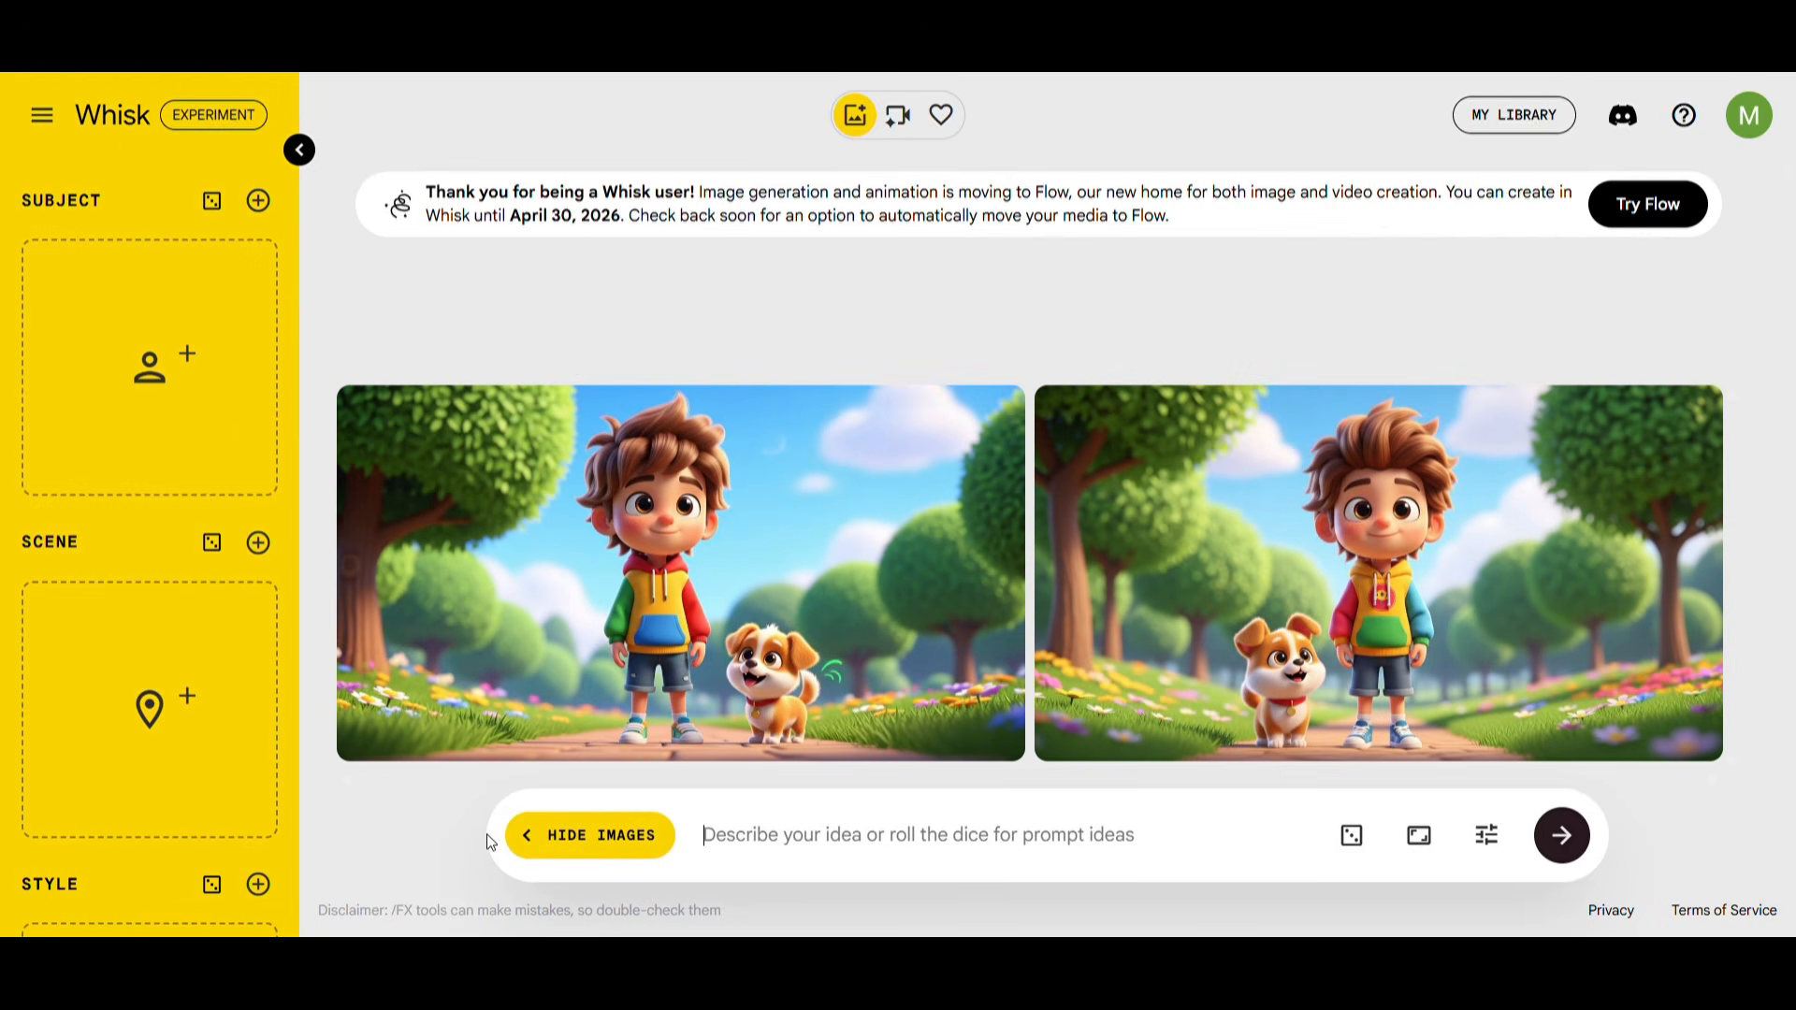
mouse_move(161, 359)
click(152, 418)
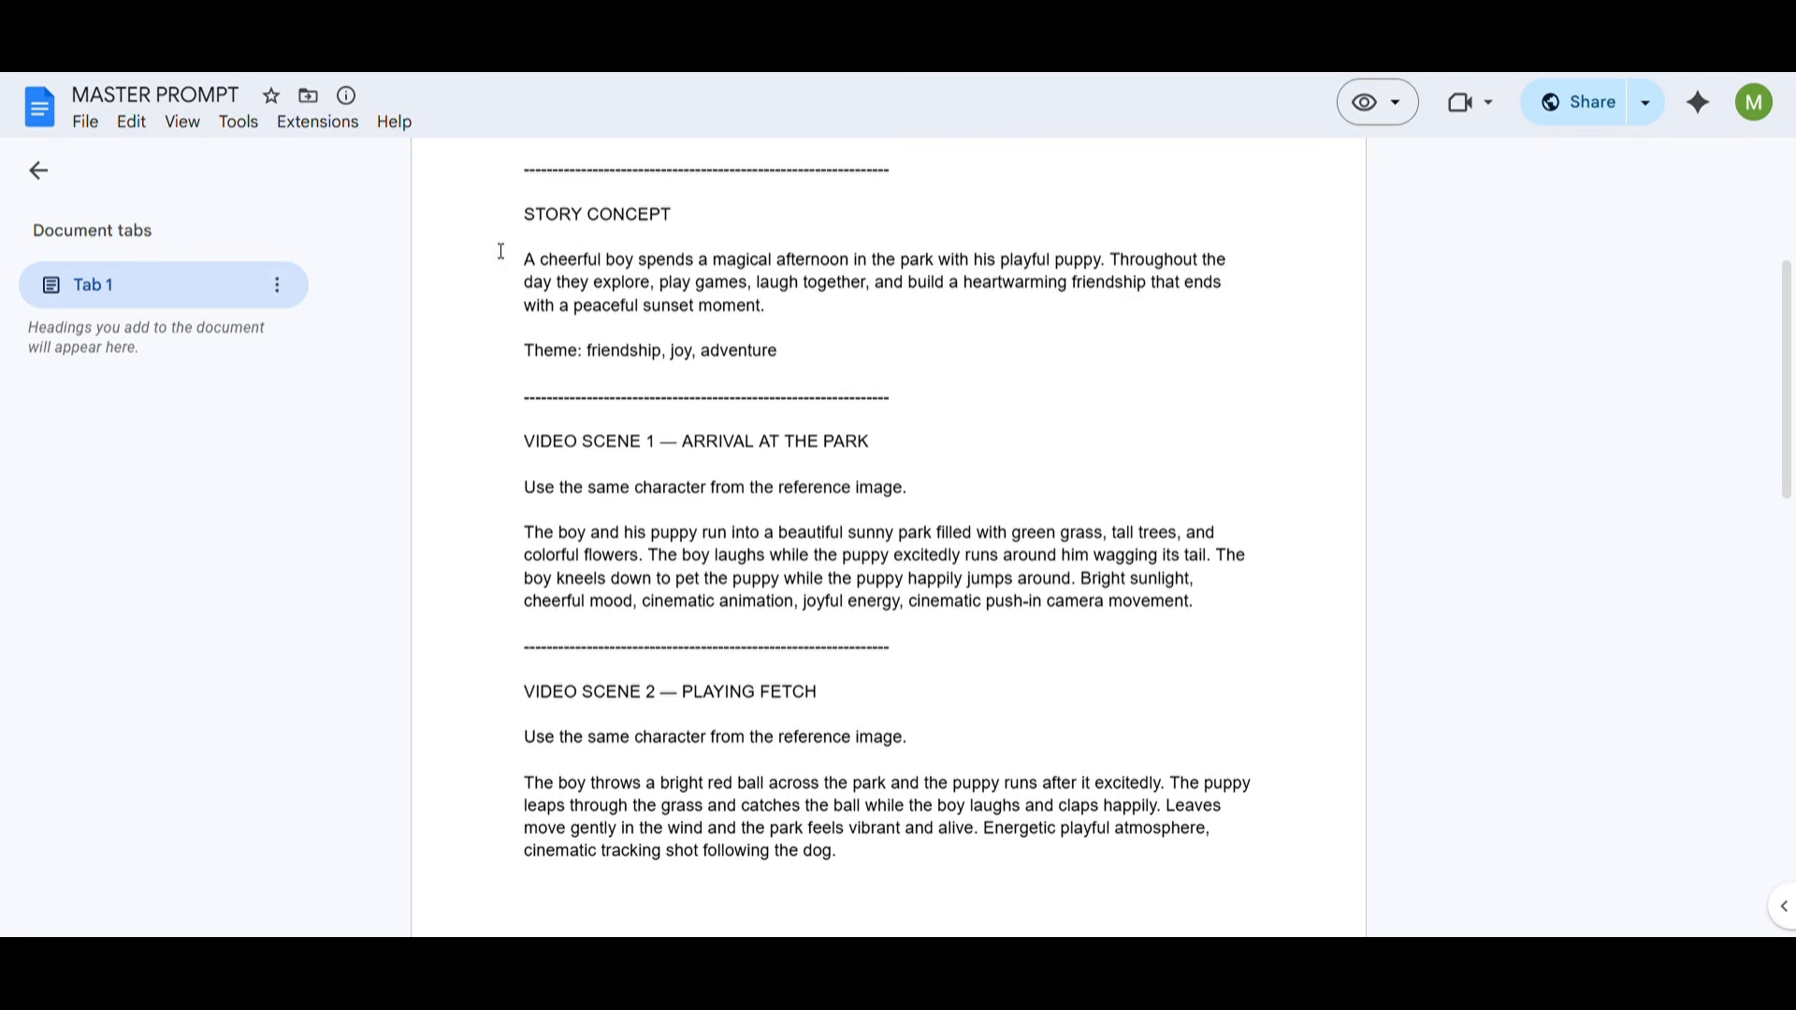
drag(509, 245, 802, 383)
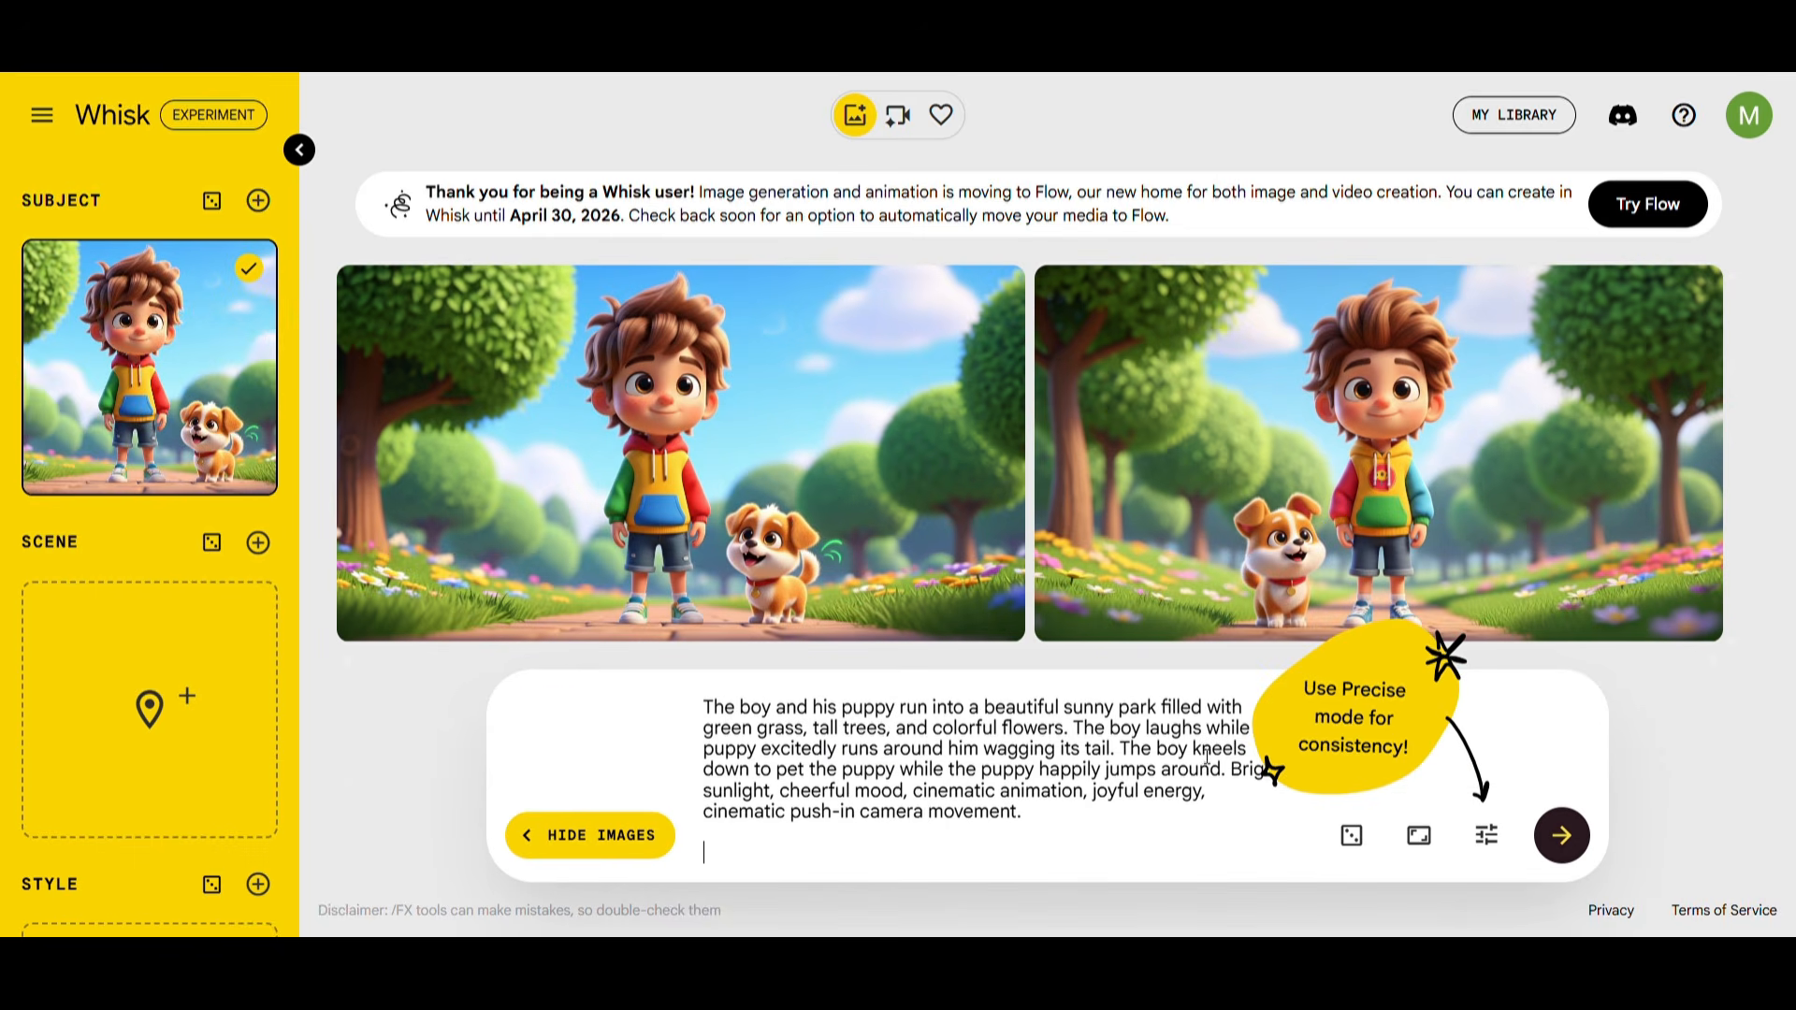
click(1564, 842)
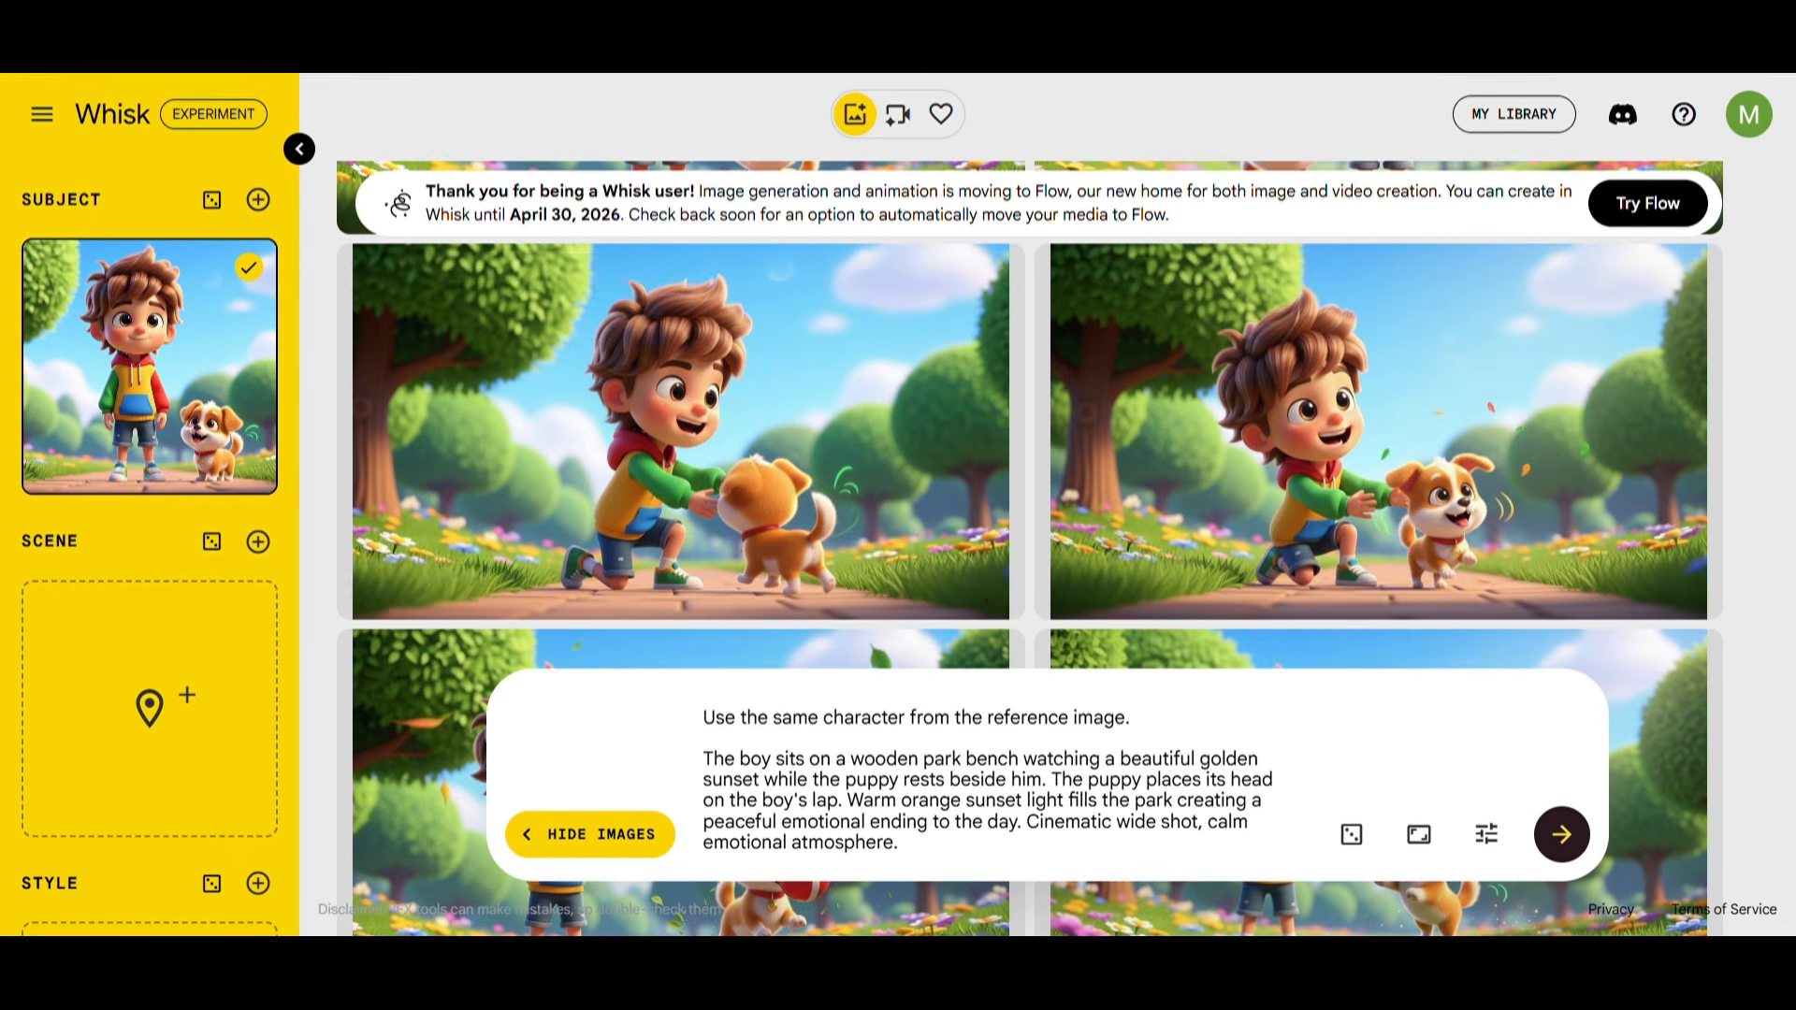
- Review the generated scene images of the boy and his puppy against the reference images
scroll(753, 476, up, 2)
scroll(753, 475, up, 5)
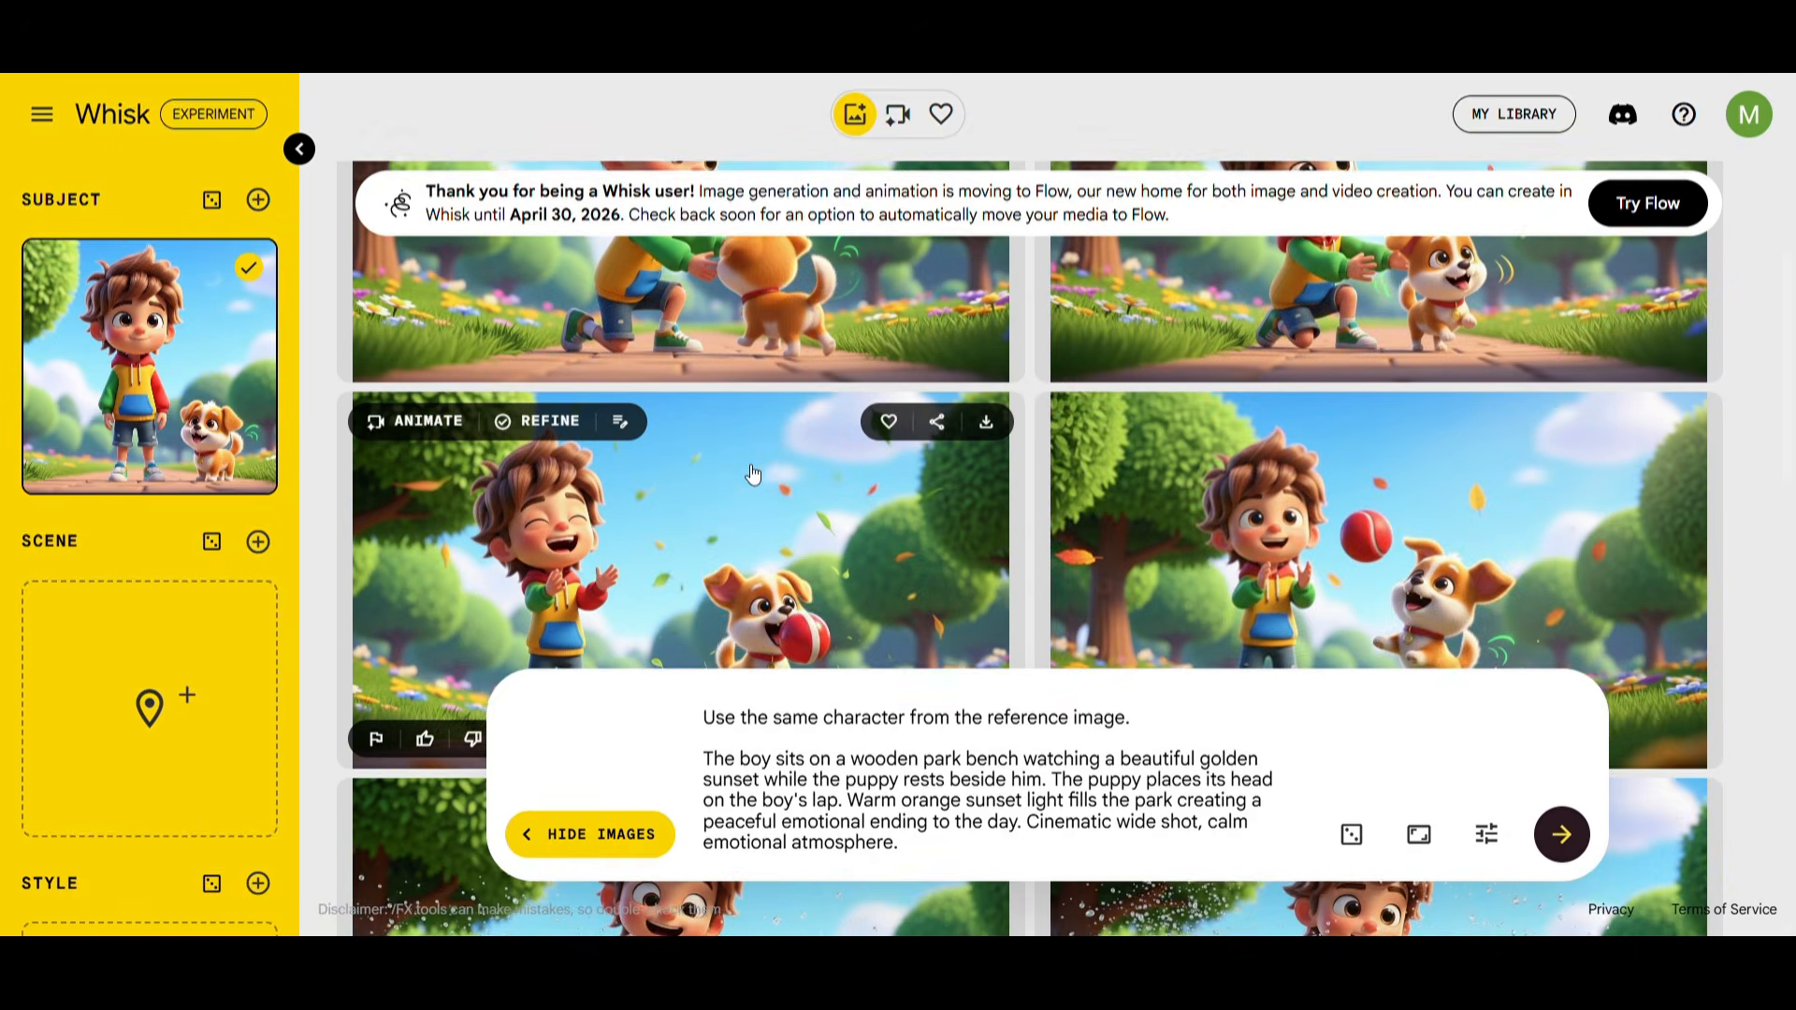
scroll(753, 476, up, 5)
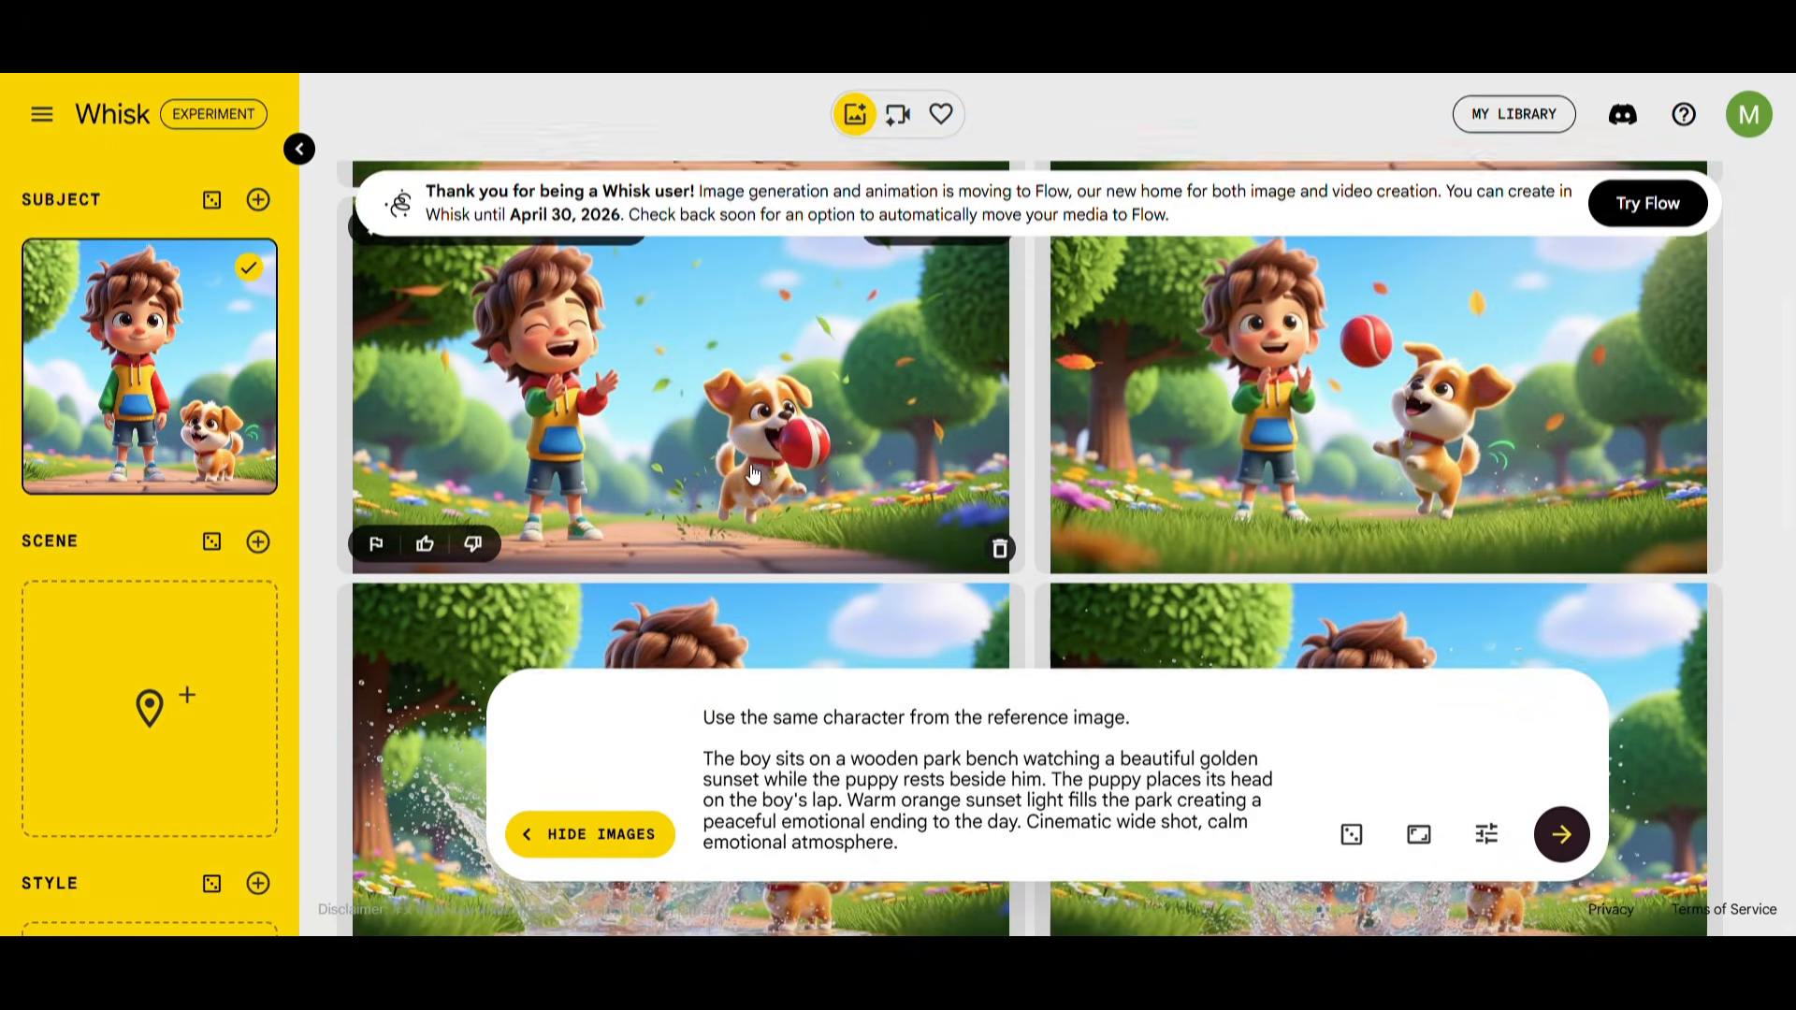
scroll(753, 475, down, 3)
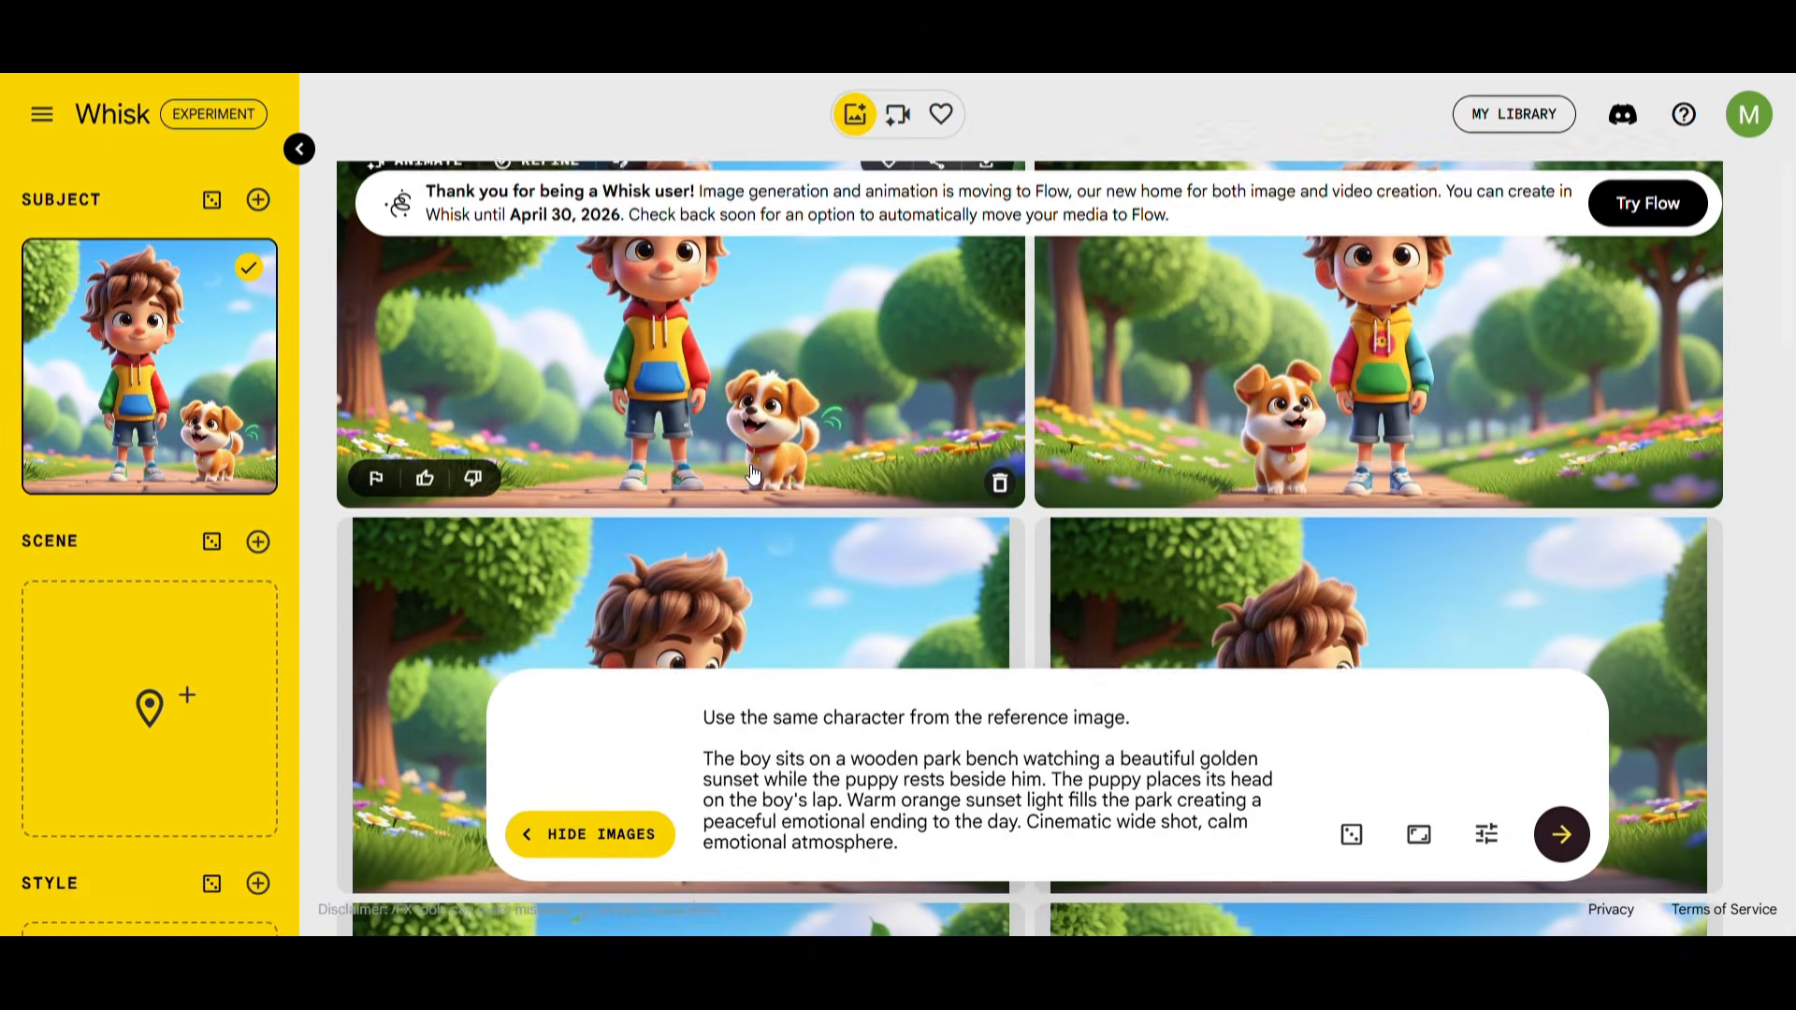
scroll(753, 476, down, 7)
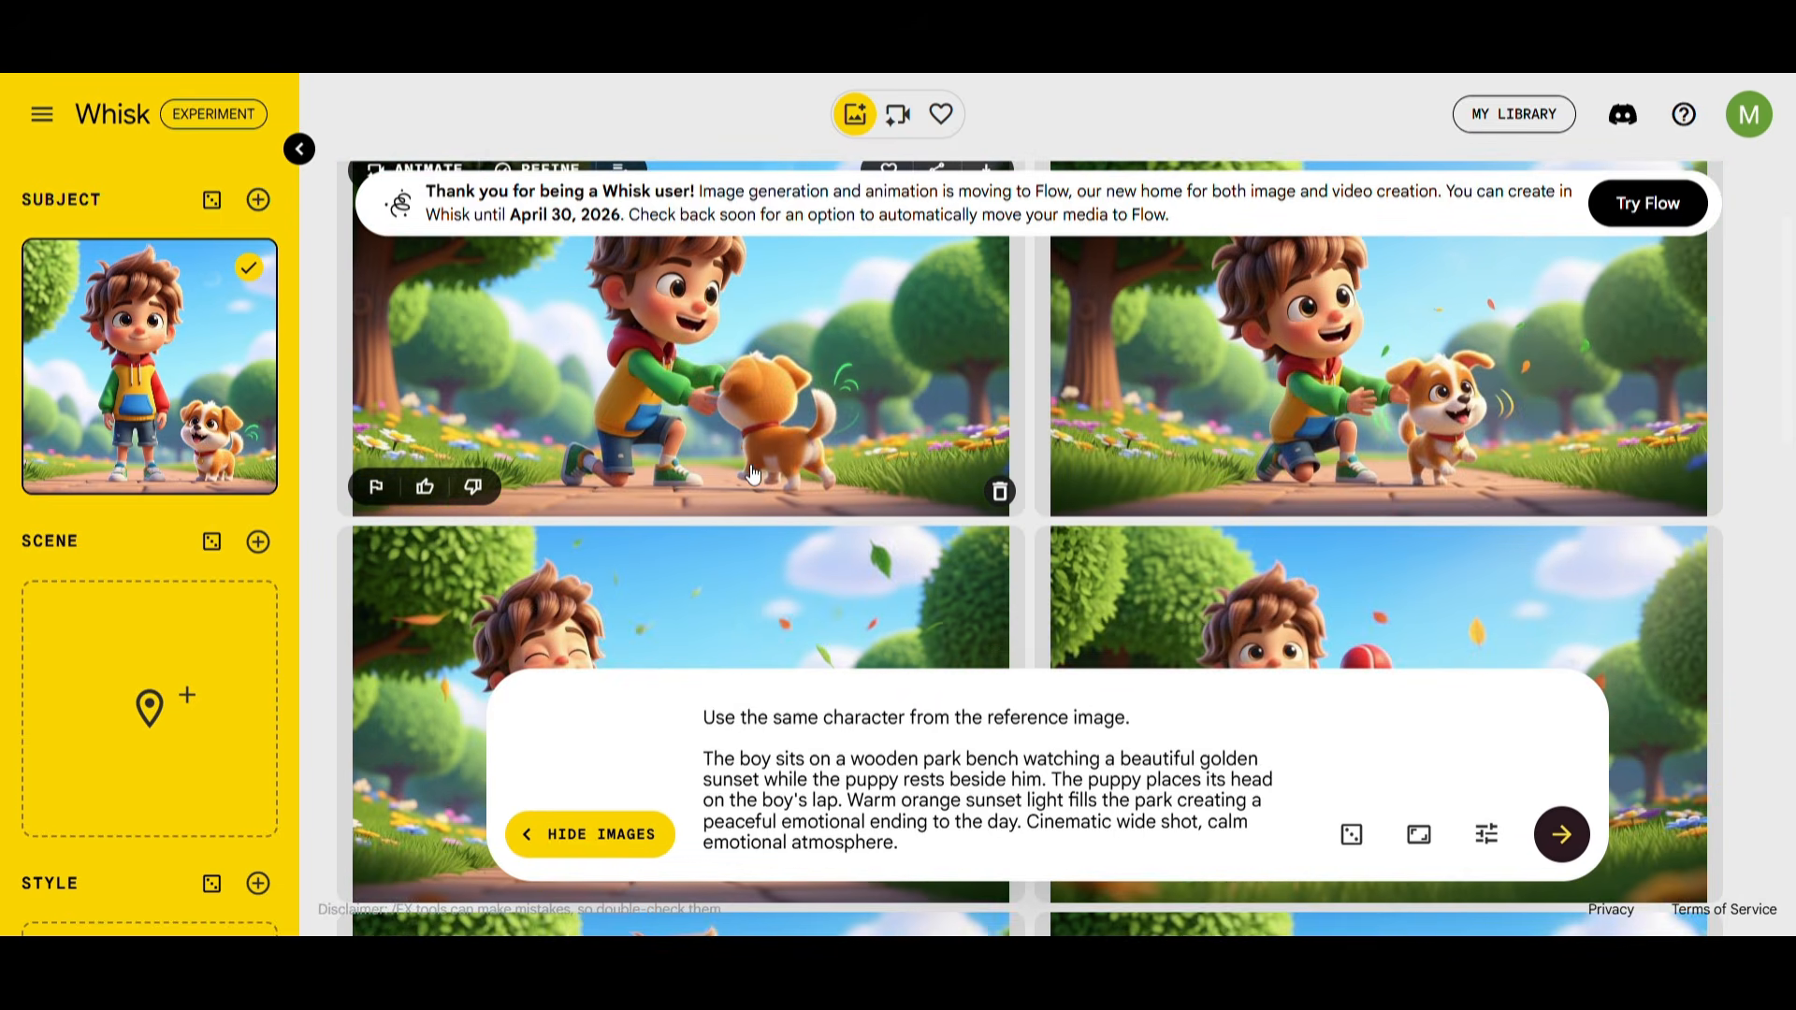
scroll(753, 476, up, 6)
scroll(753, 475, up, 1)
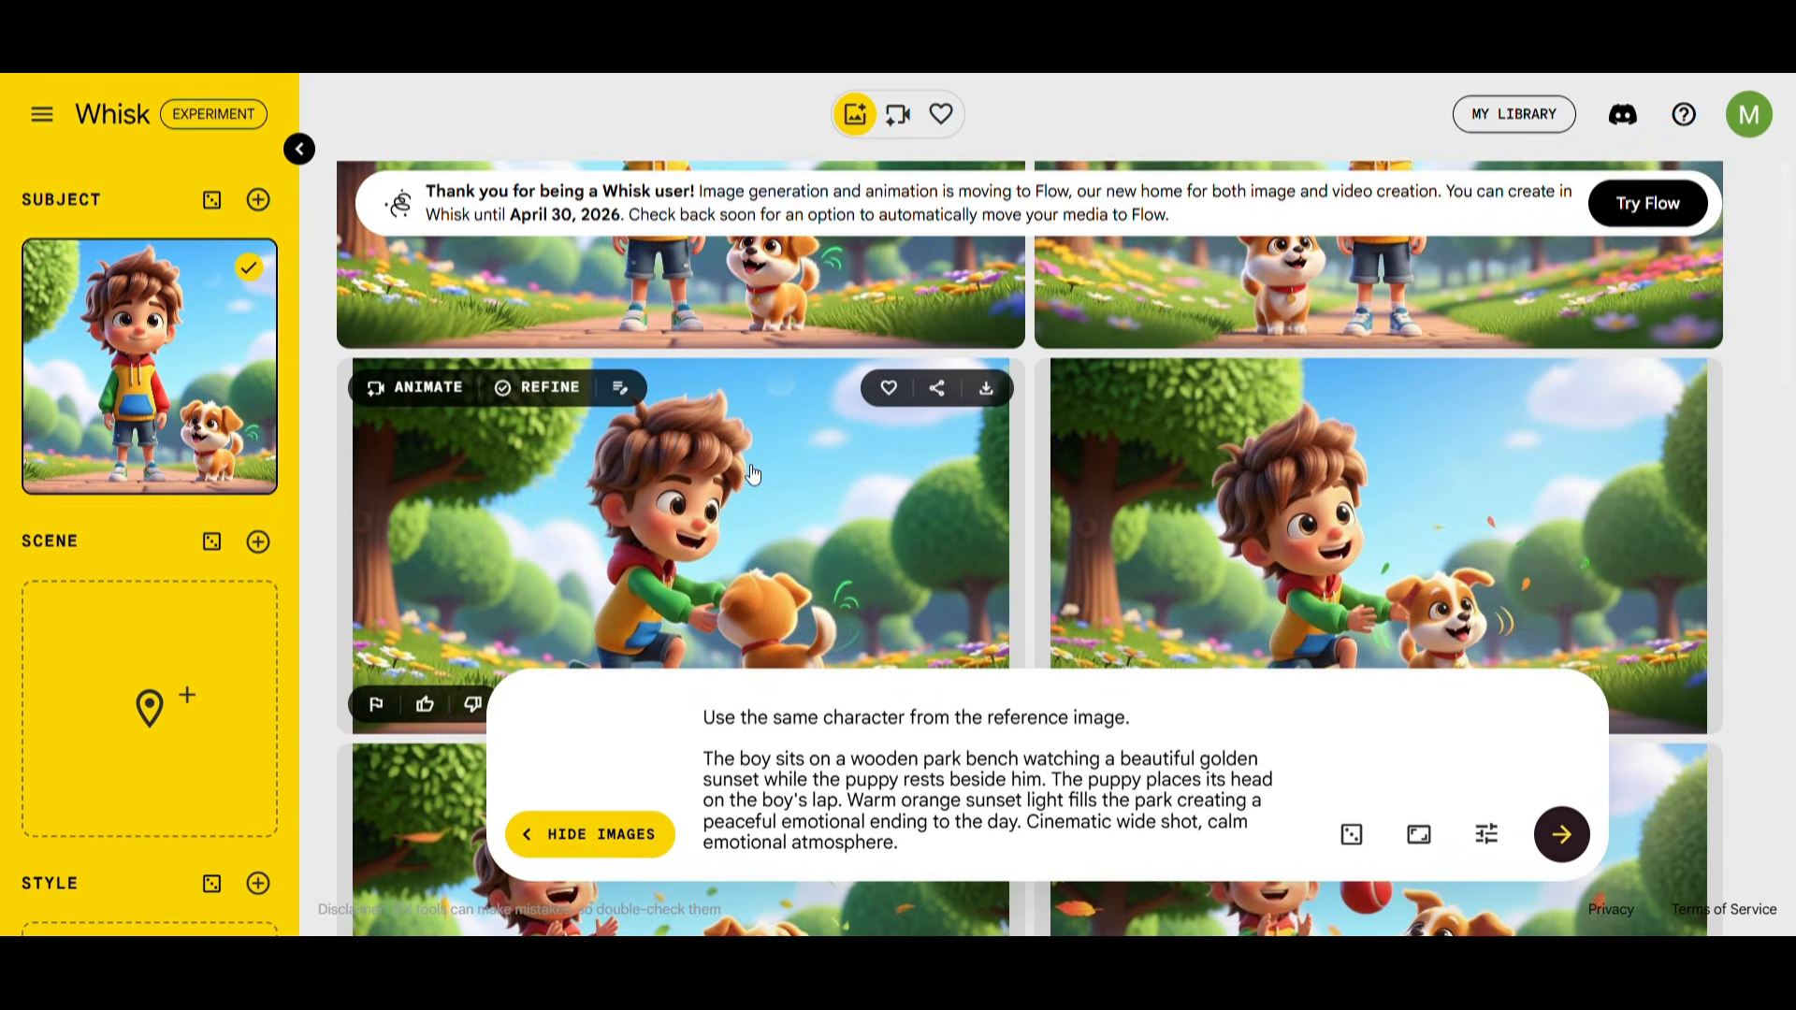
scroll(753, 475, down, 1)
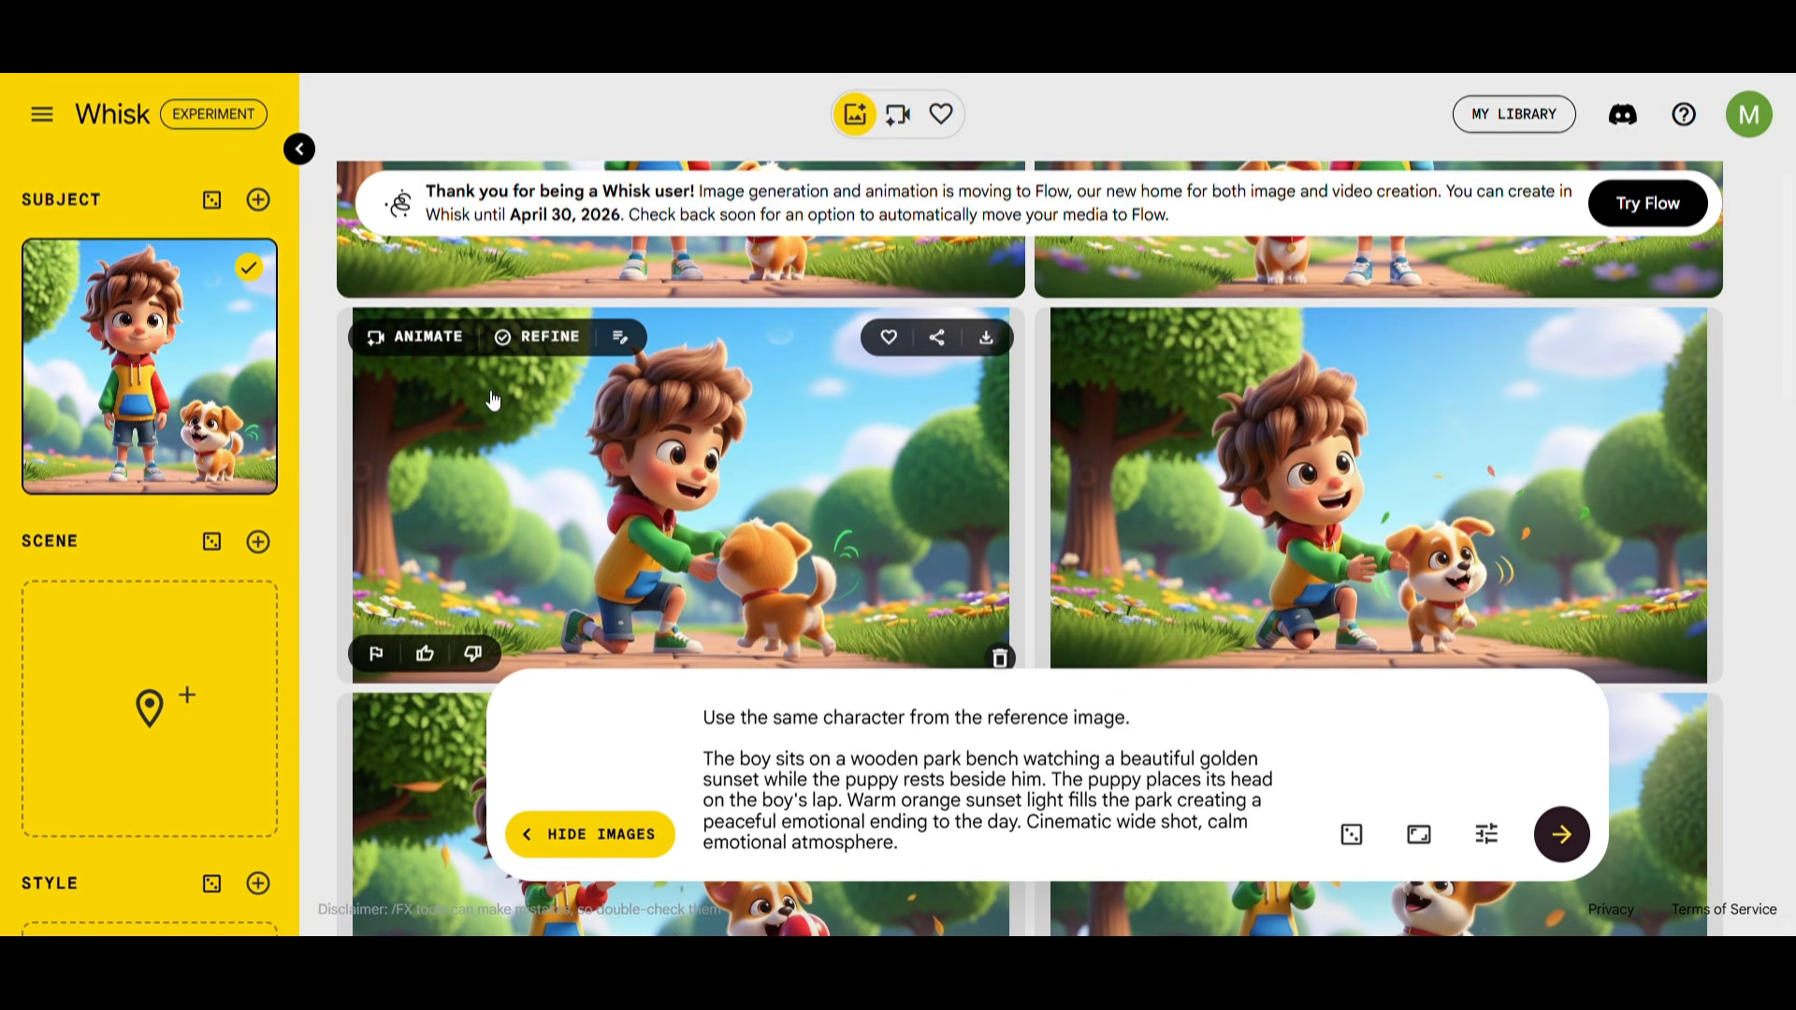
- Animate the image of the boy kneeling with the puppy, using the Video Scene 1 prompt copied from the MASTER PROMPT document
click(397, 339)
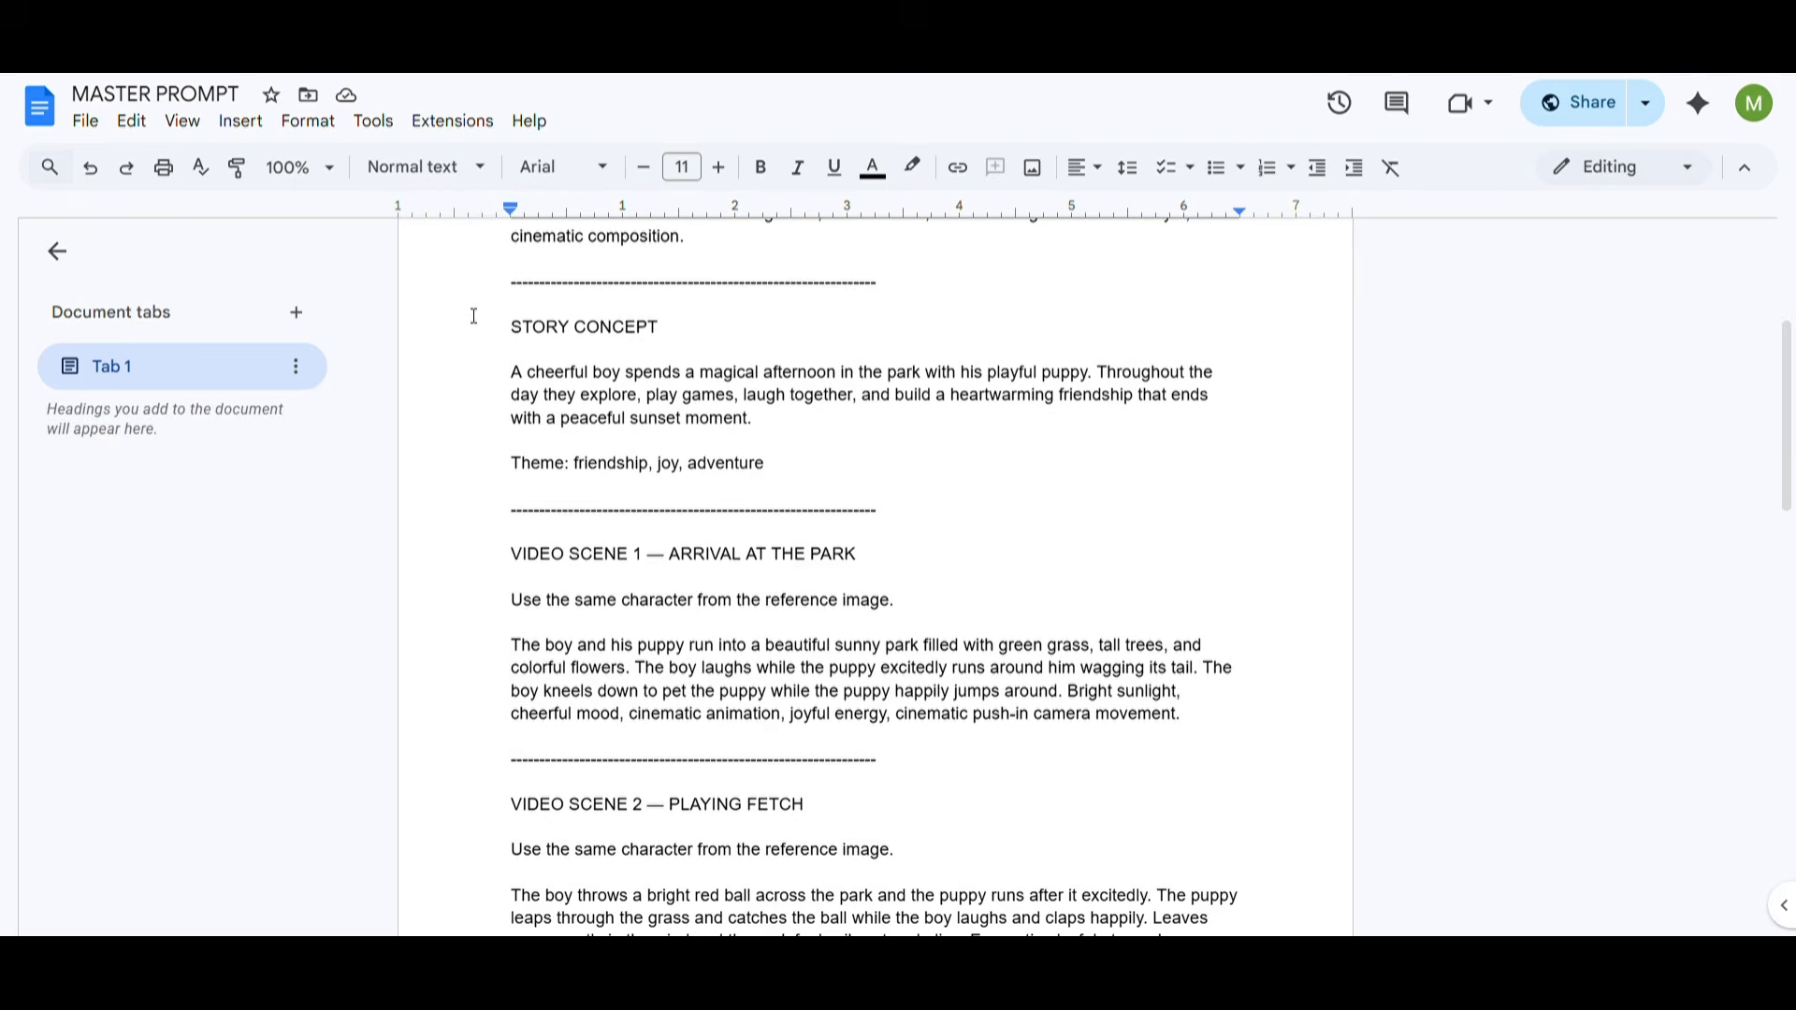
scroll(473, 316, up, 3)
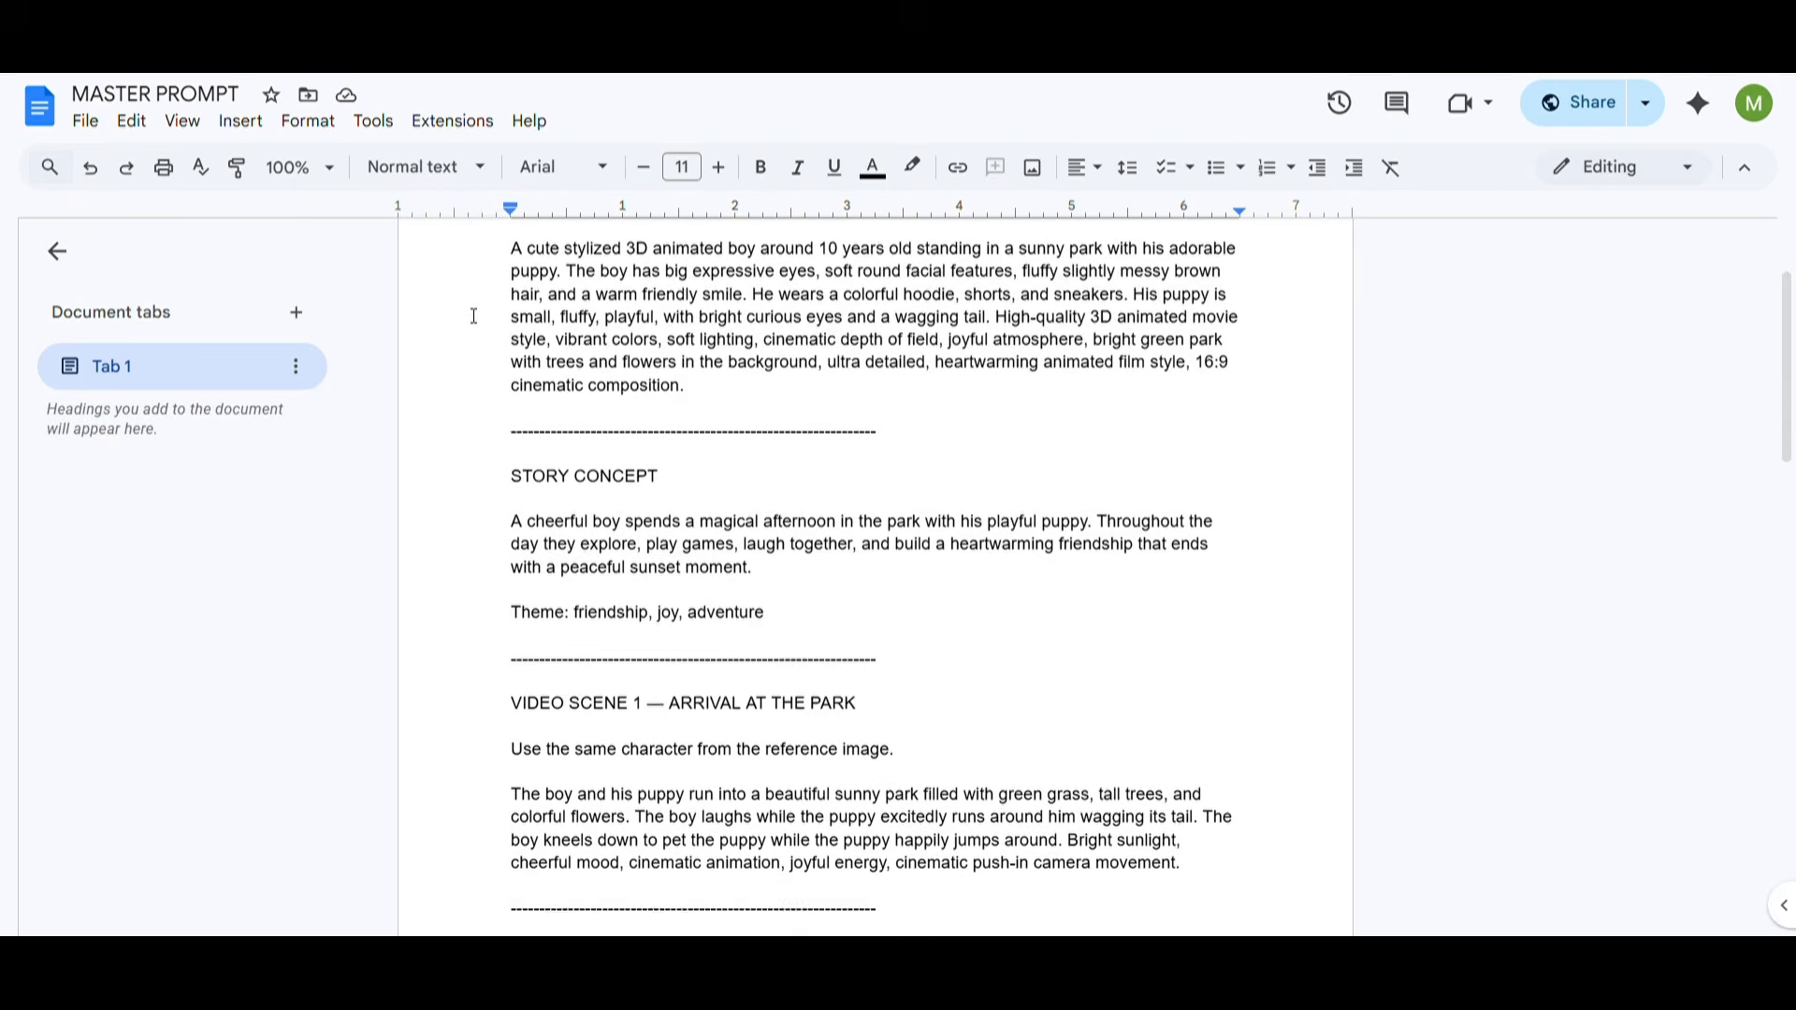
scroll(473, 316, down, 5)
drag(502, 322, 1195, 452)
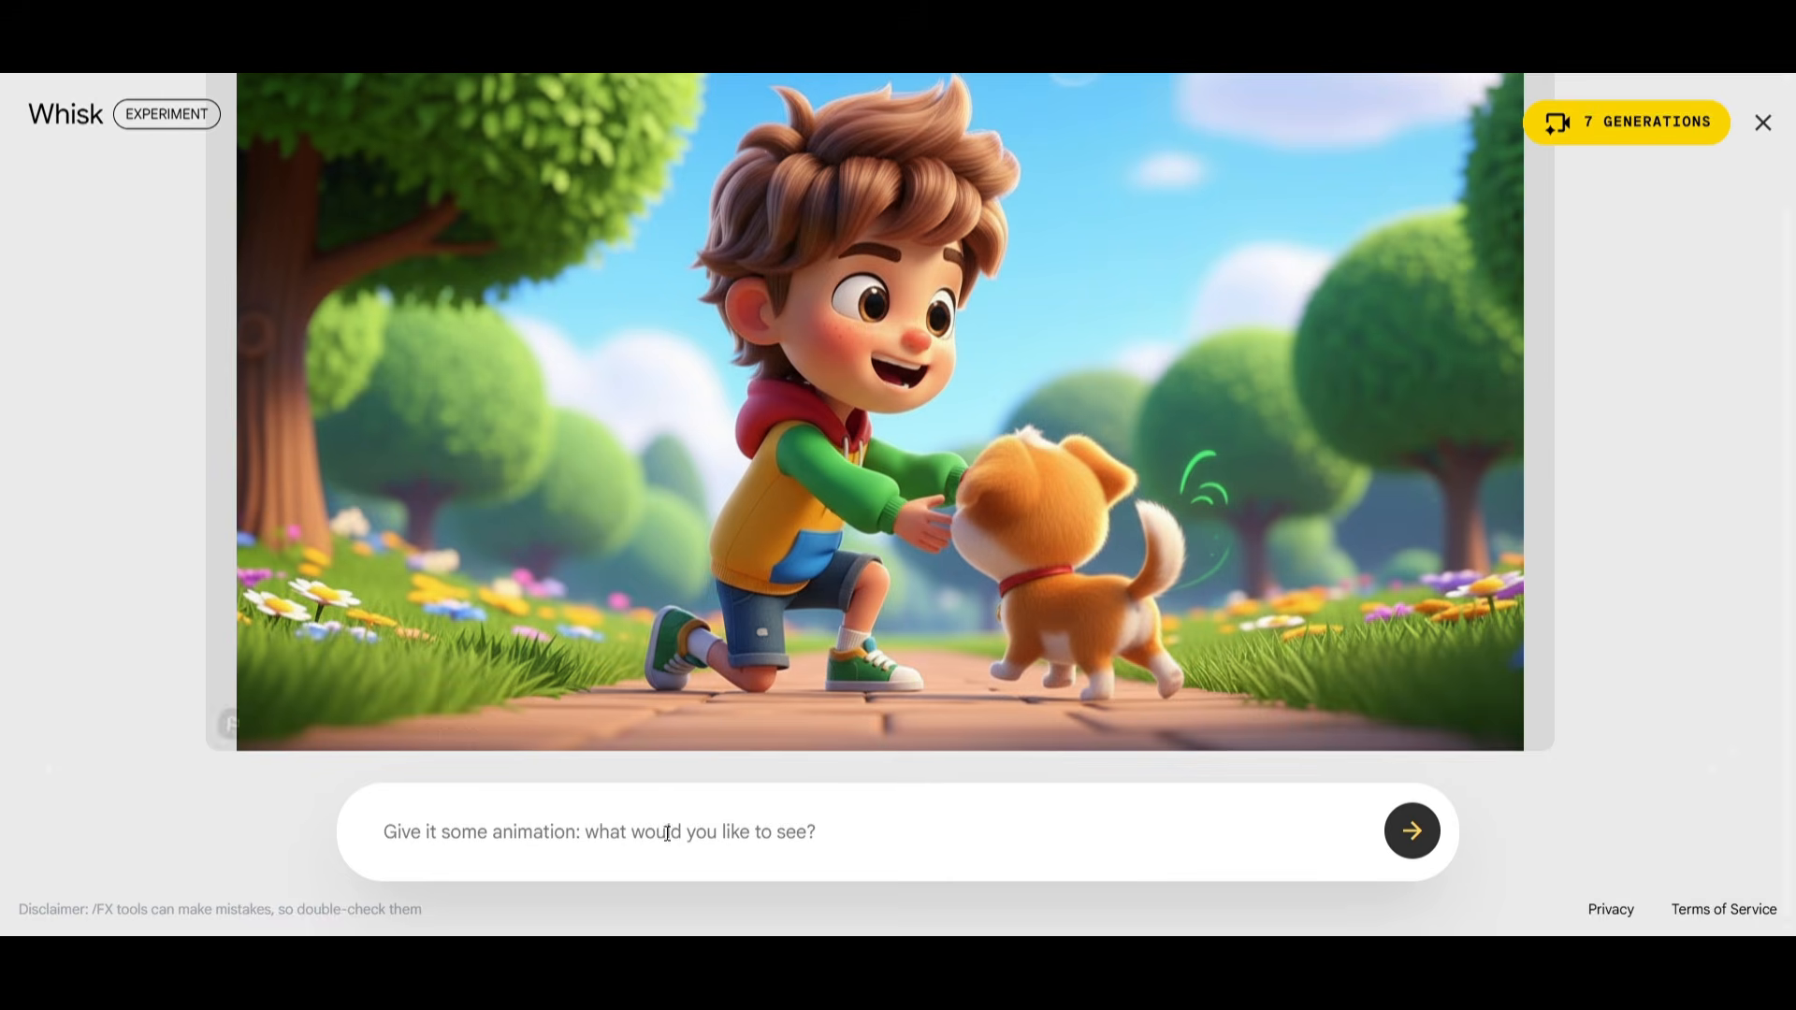
click(667, 833)
text(Use the same character from the reference image.The boy and his puppy run into a beautiful sunny park filled with green grass, tall trees, and colorful flowers. The boy laughs while the puppy excitedly runs around him wagging its tail. The boy kneels down to pet the puppy while the puppy happily jumps around. Bright sunlight, cheerful mood, cinematic animation, joyful energy, cinematic push-in camera movement.)
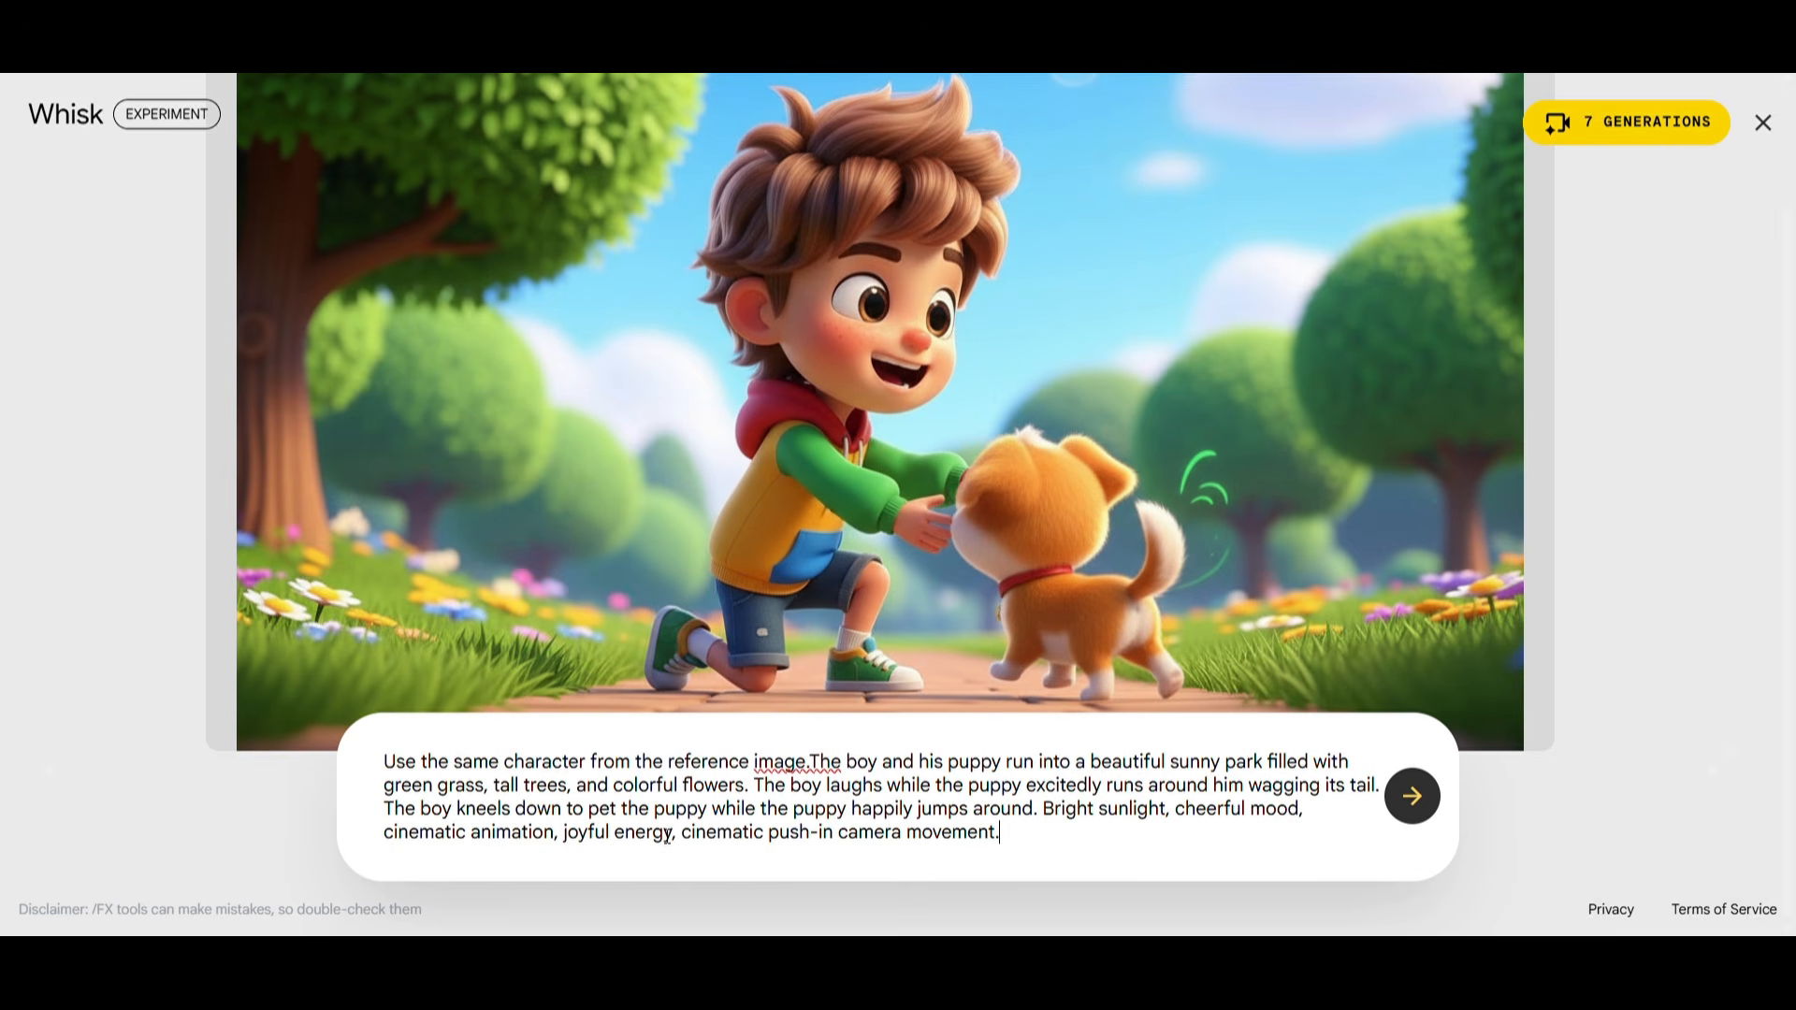
click(1429, 813)
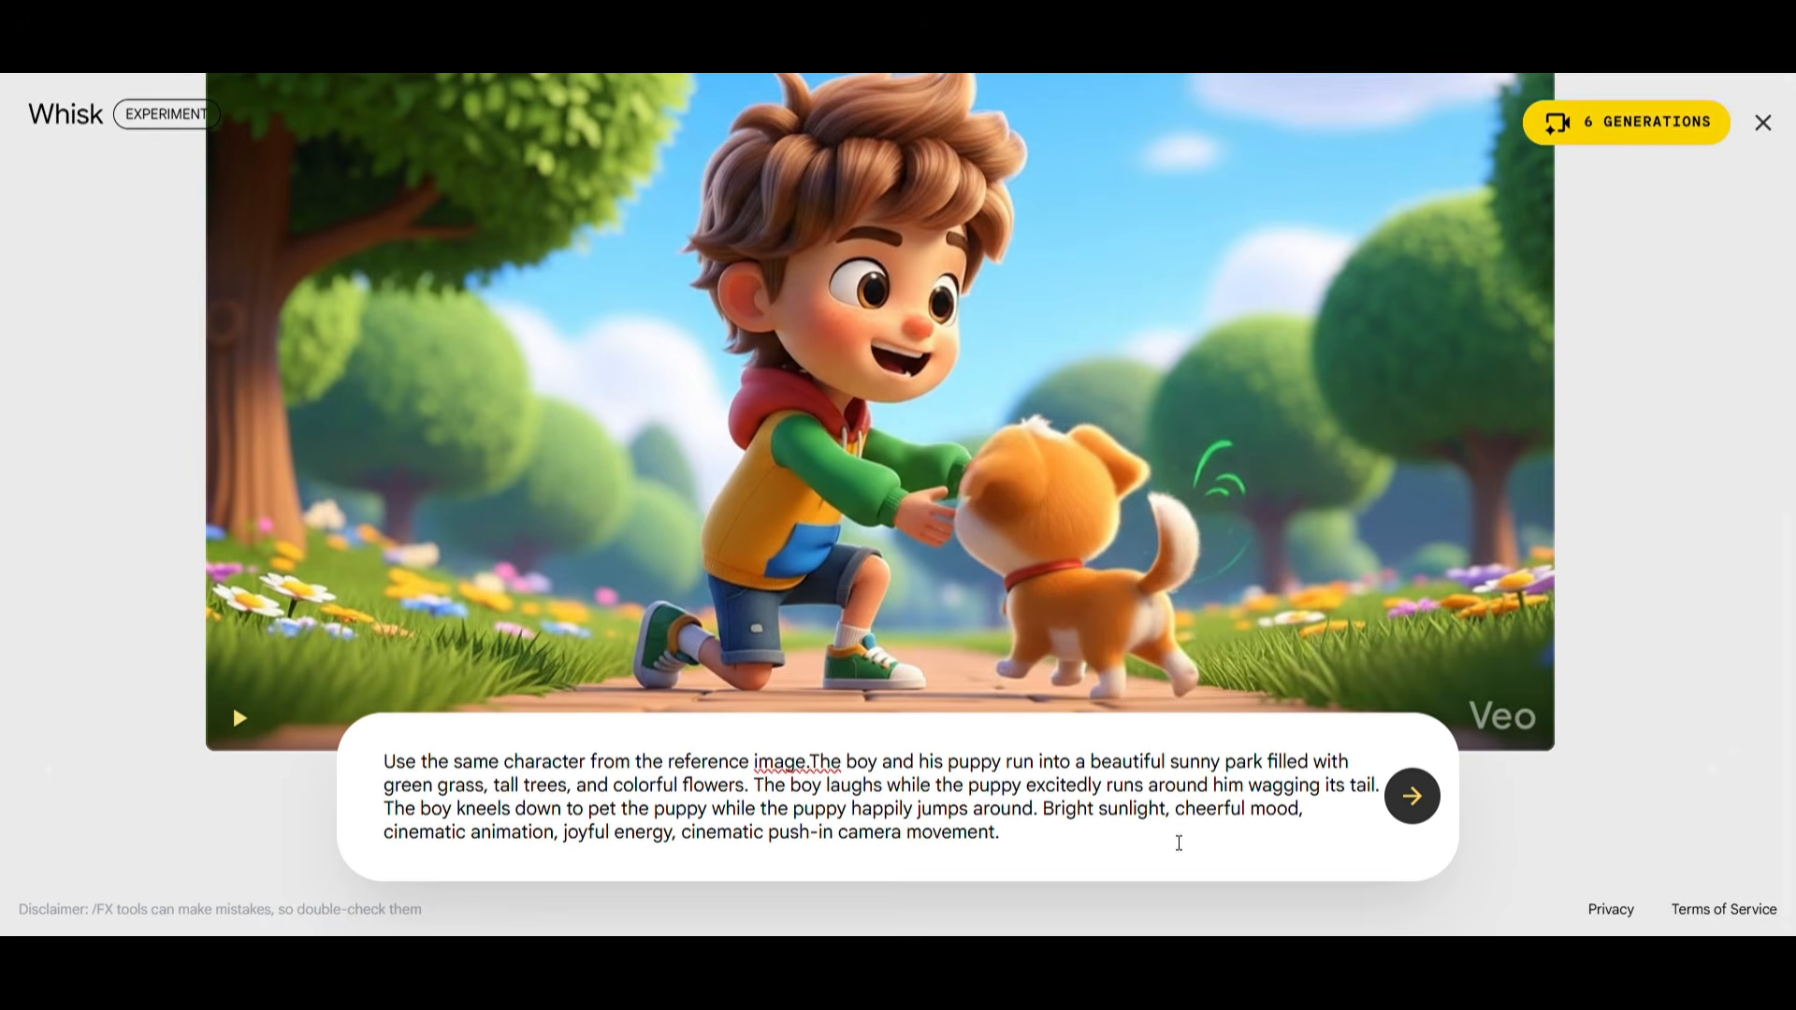
- Play the generated Scene 1 video to check the animation
scroll(1219, 584, up, 3)
scroll(1219, 580, down, 3)
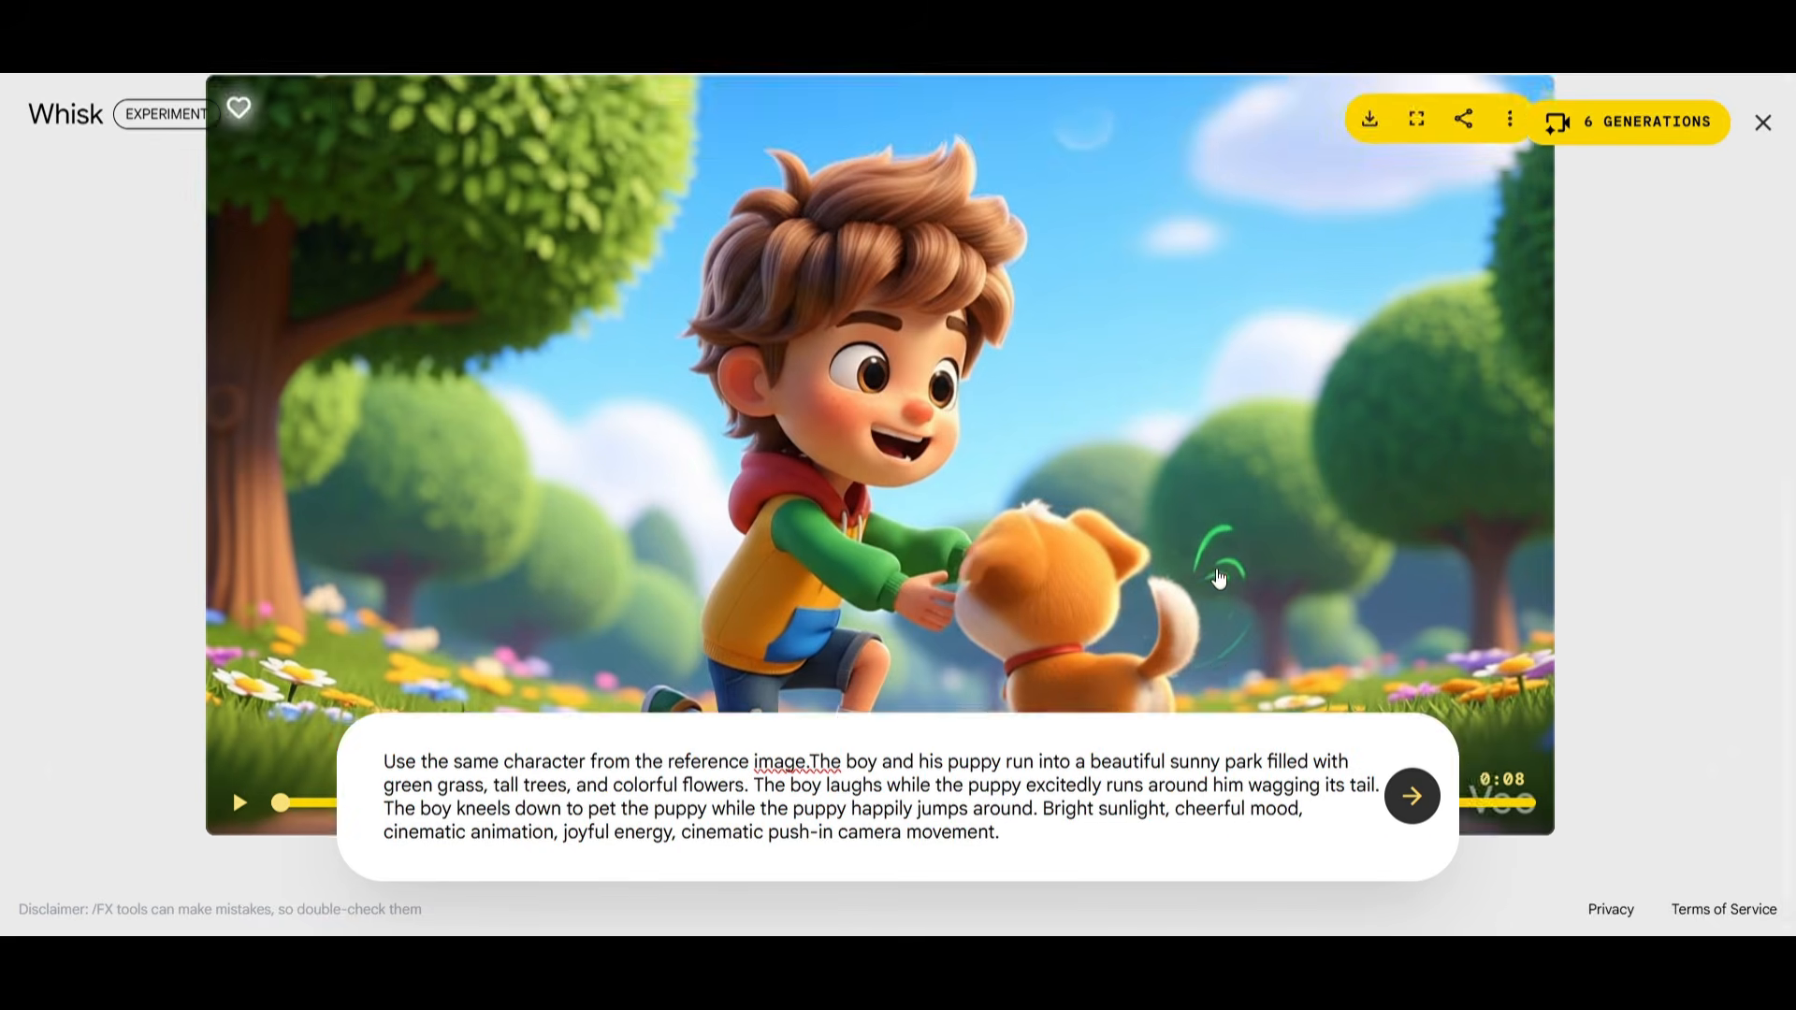
click(239, 719)
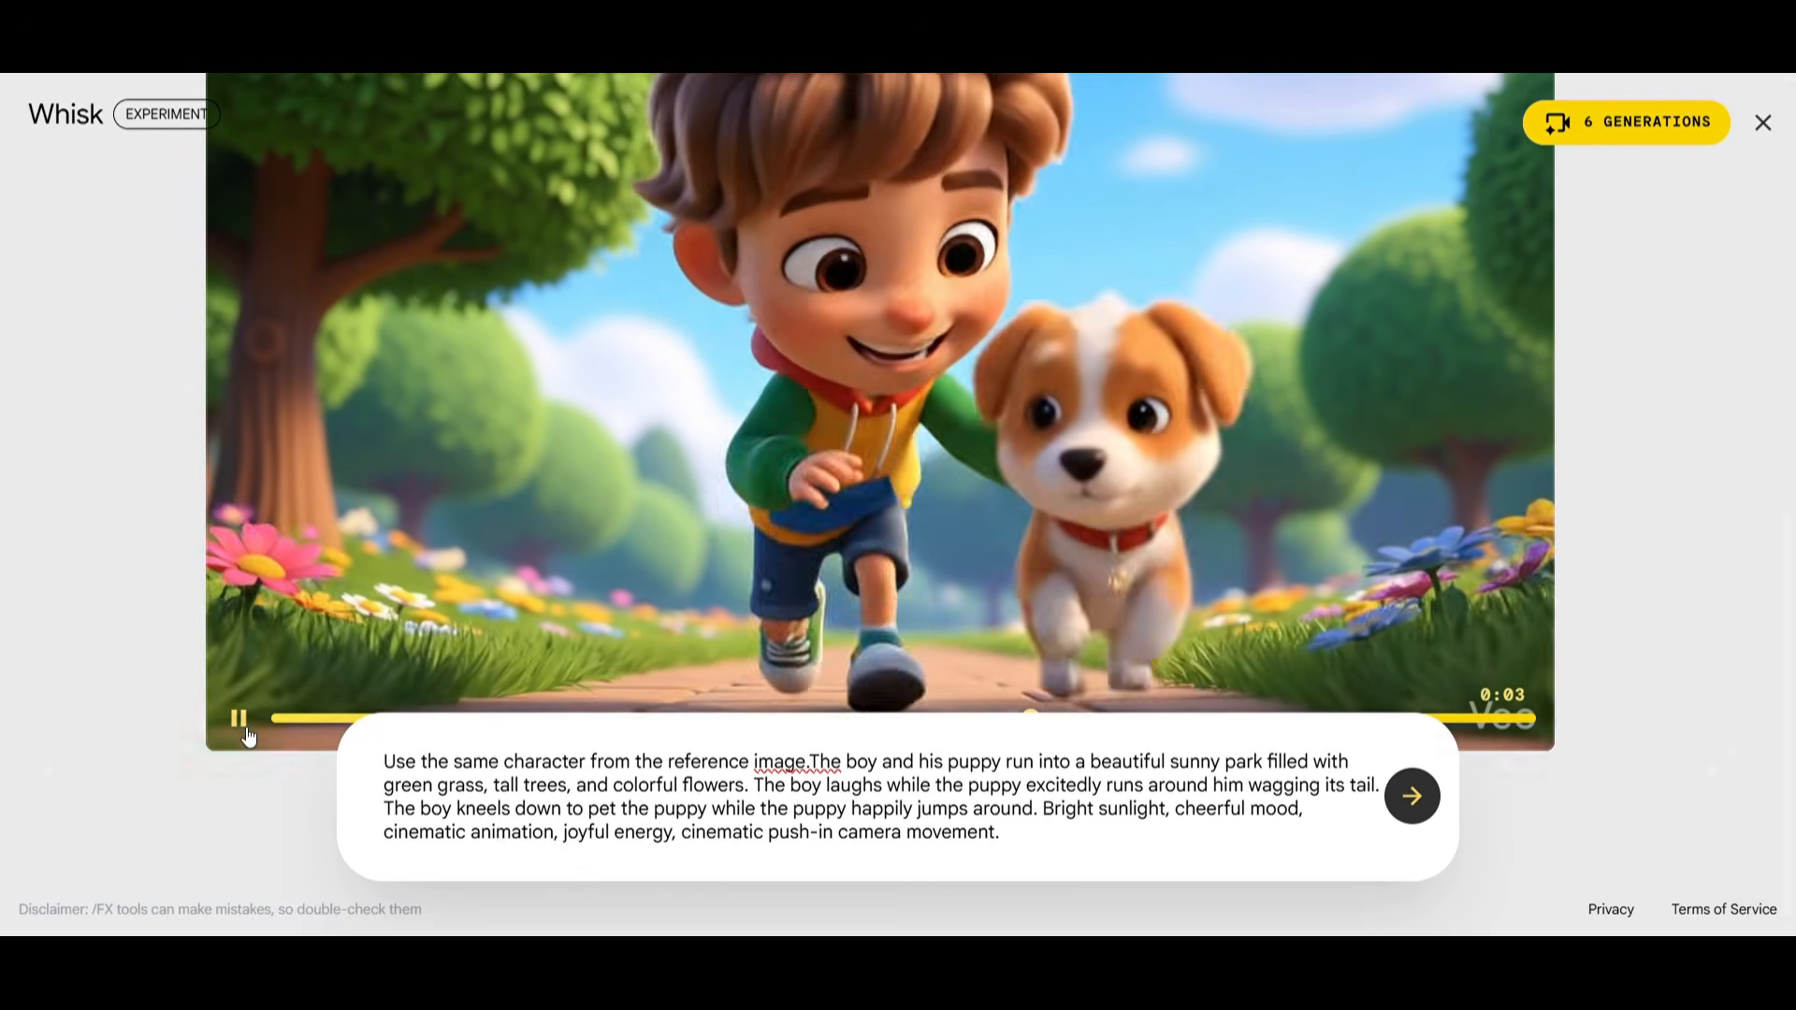
scroll(588, 468, up, 2)
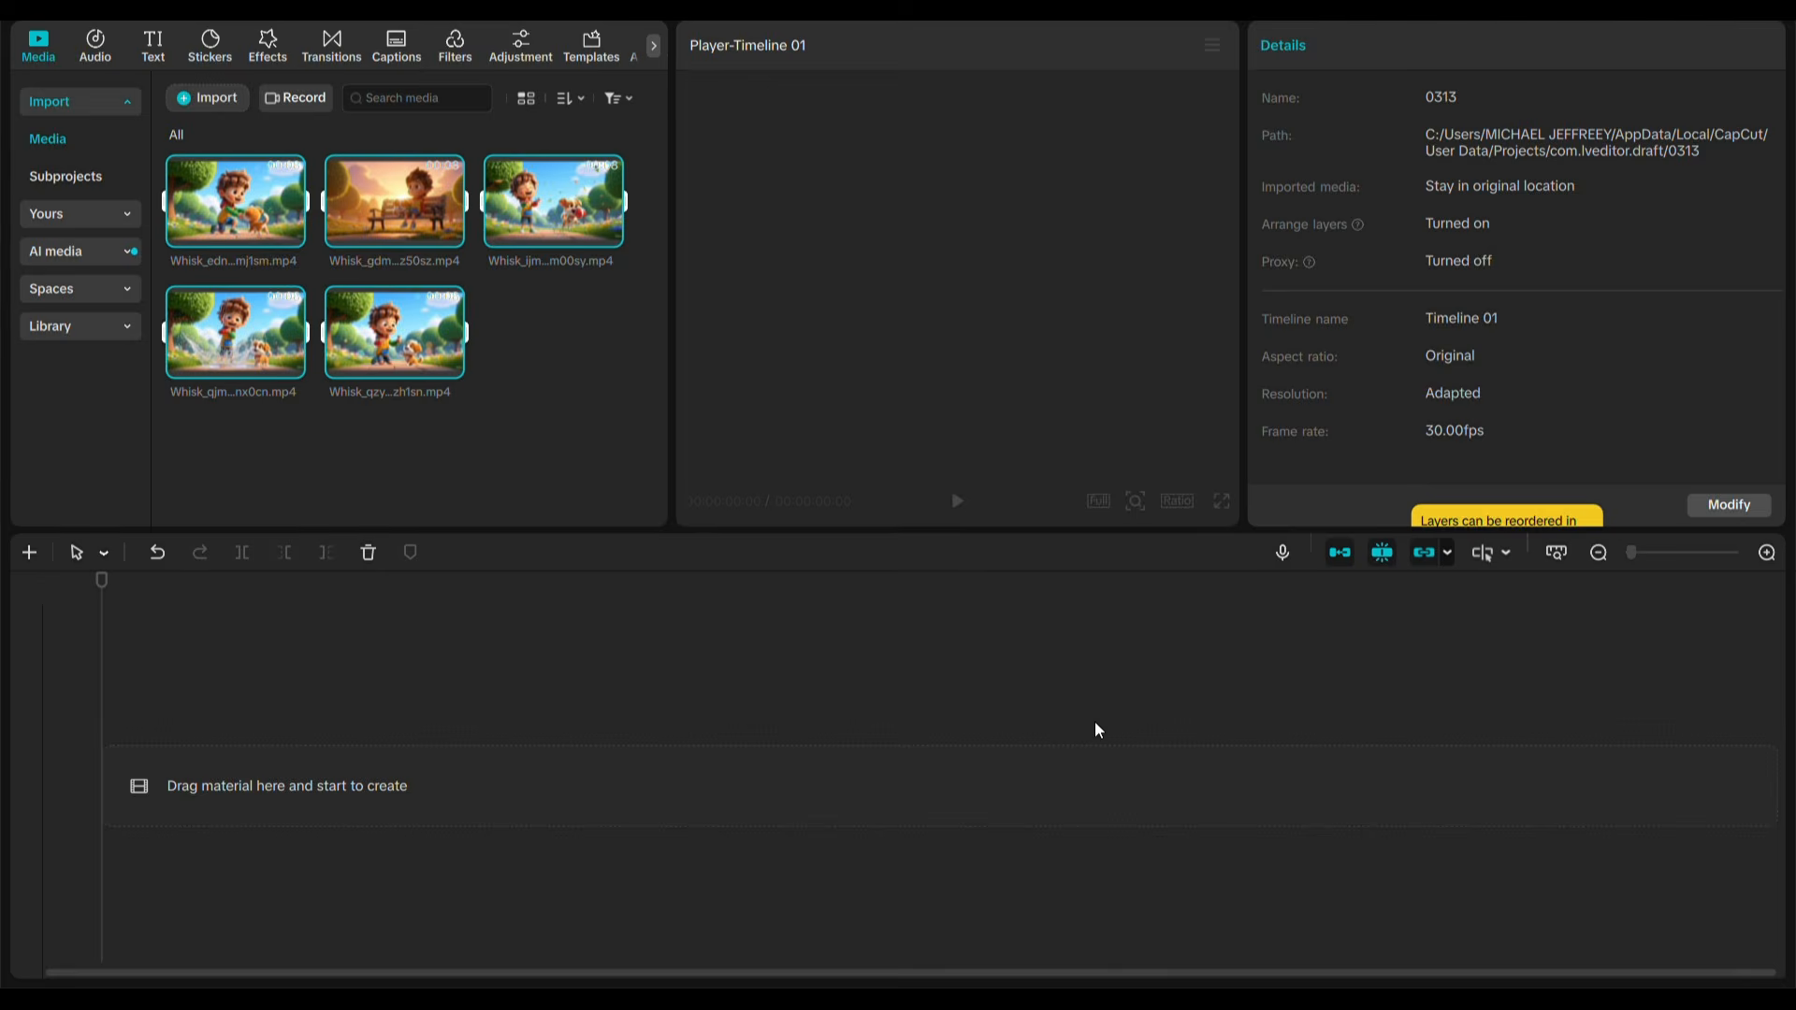
- In CapCut, add the clip of the boy kneeling with his puppy to the empty timeline
click(290, 232)
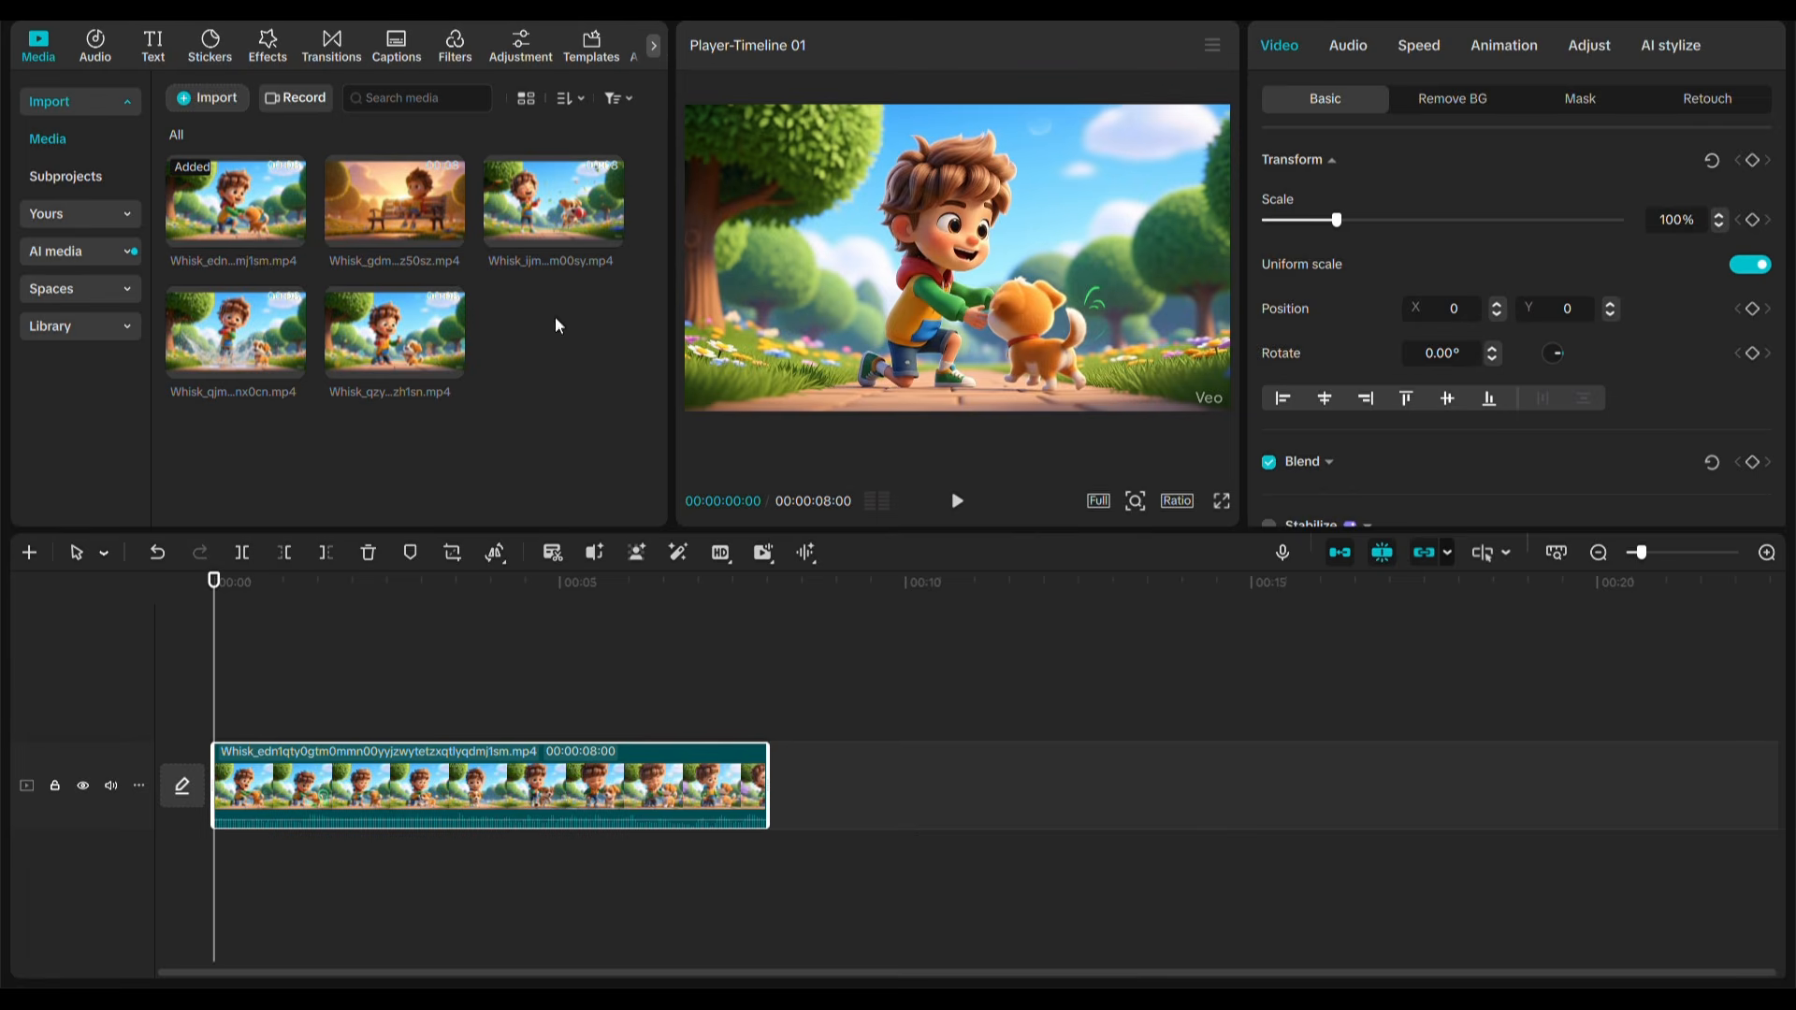
click(449, 364)
click(290, 364)
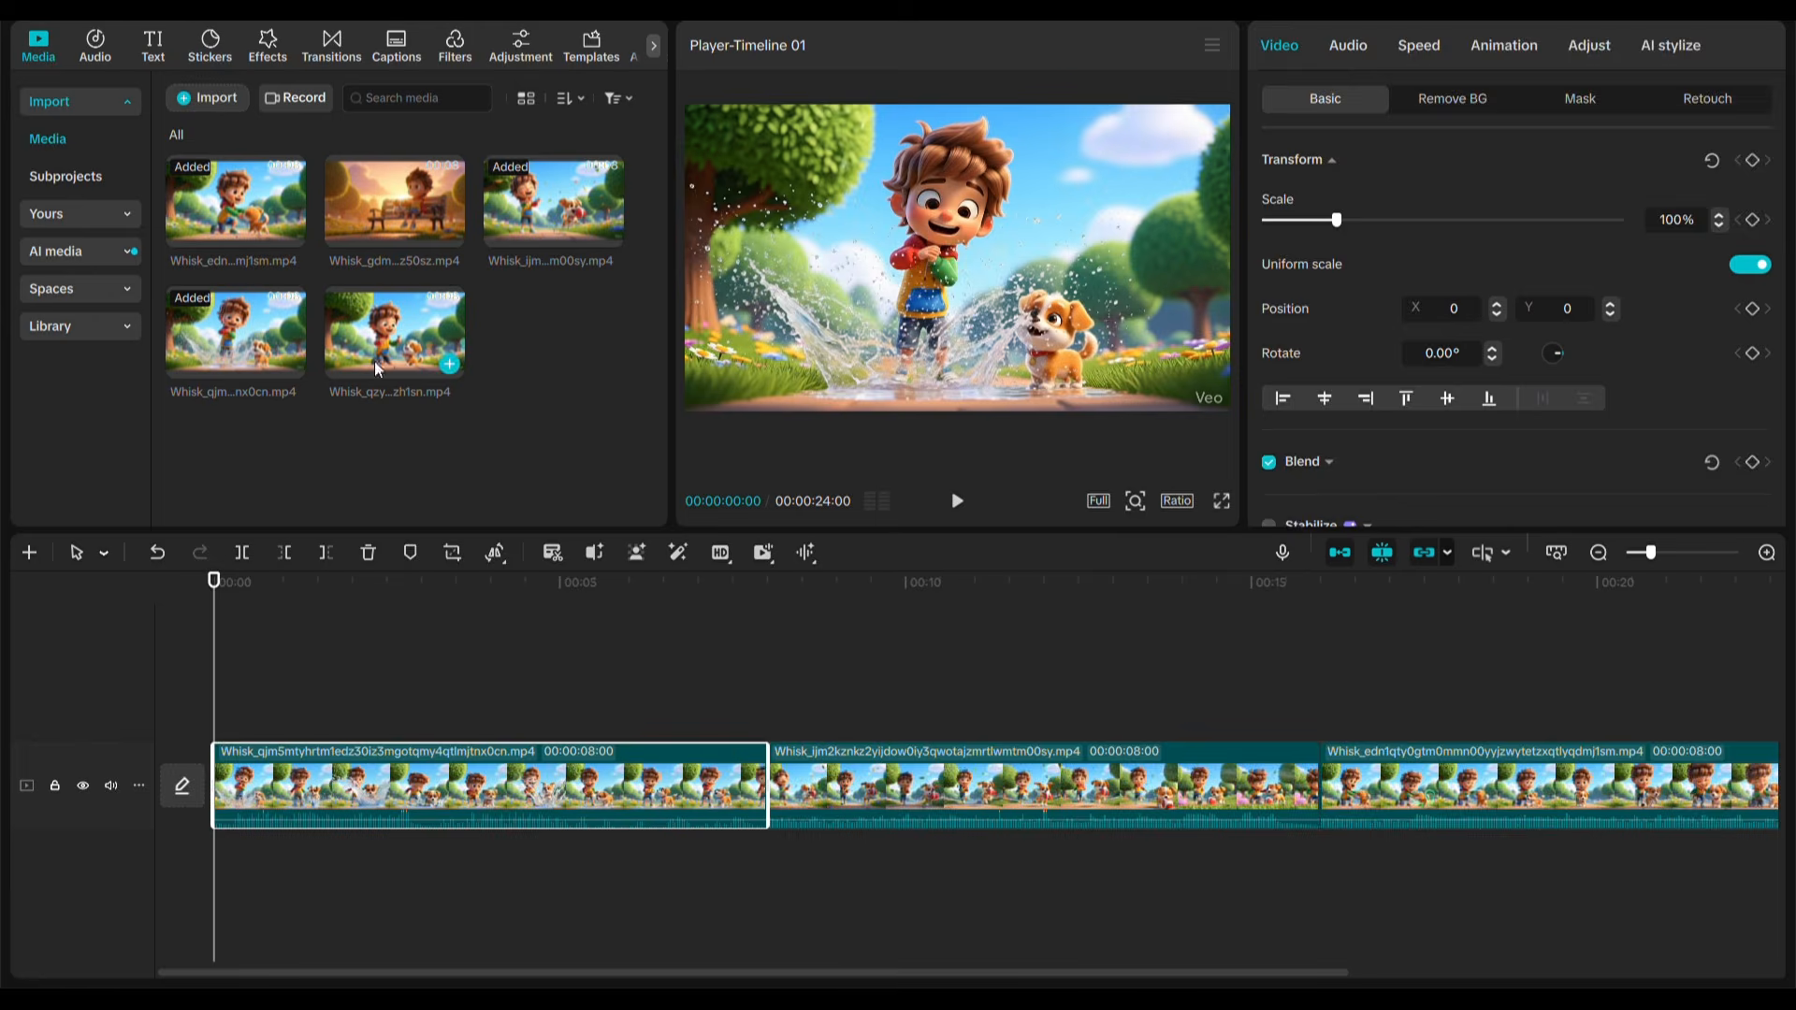
key(ctrl+z)
key(ctrl+z)
- Append the remaining clips after the first one in story order: playing fetch, puddle splash, learning a trick and the sunset bench
click(858, 753)
click(608, 233)
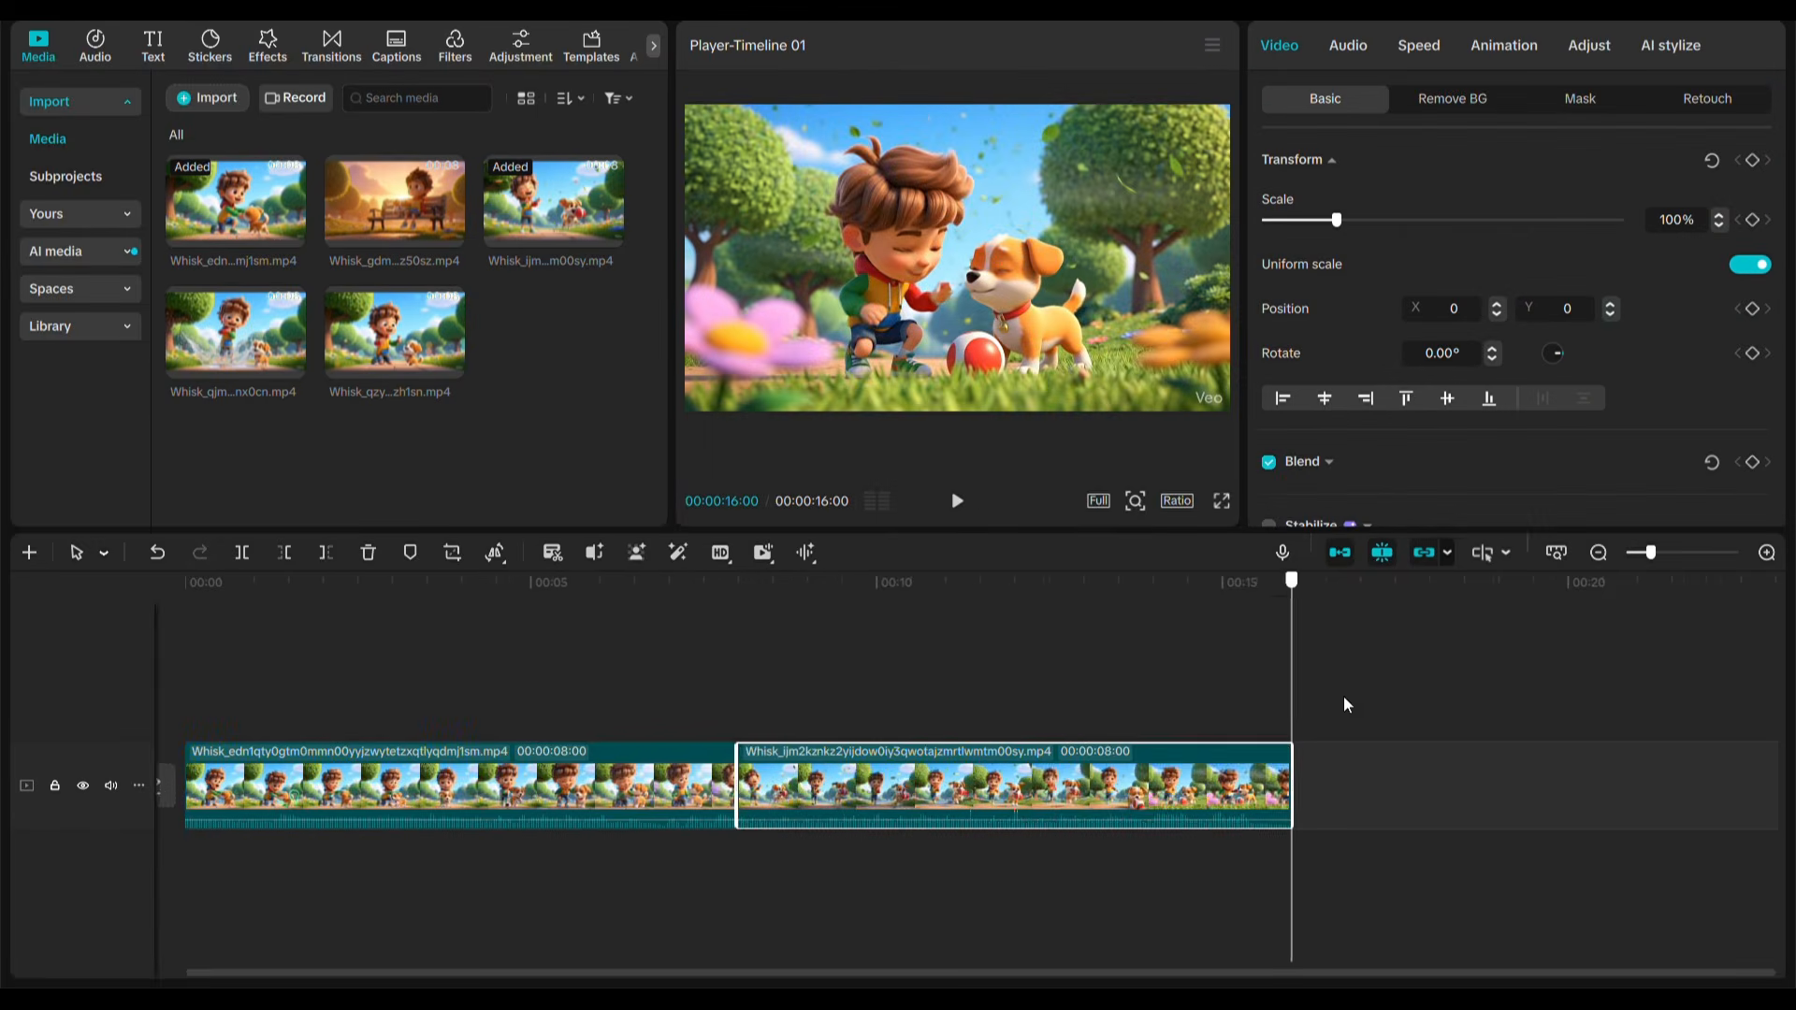
click(291, 364)
click(449, 364)
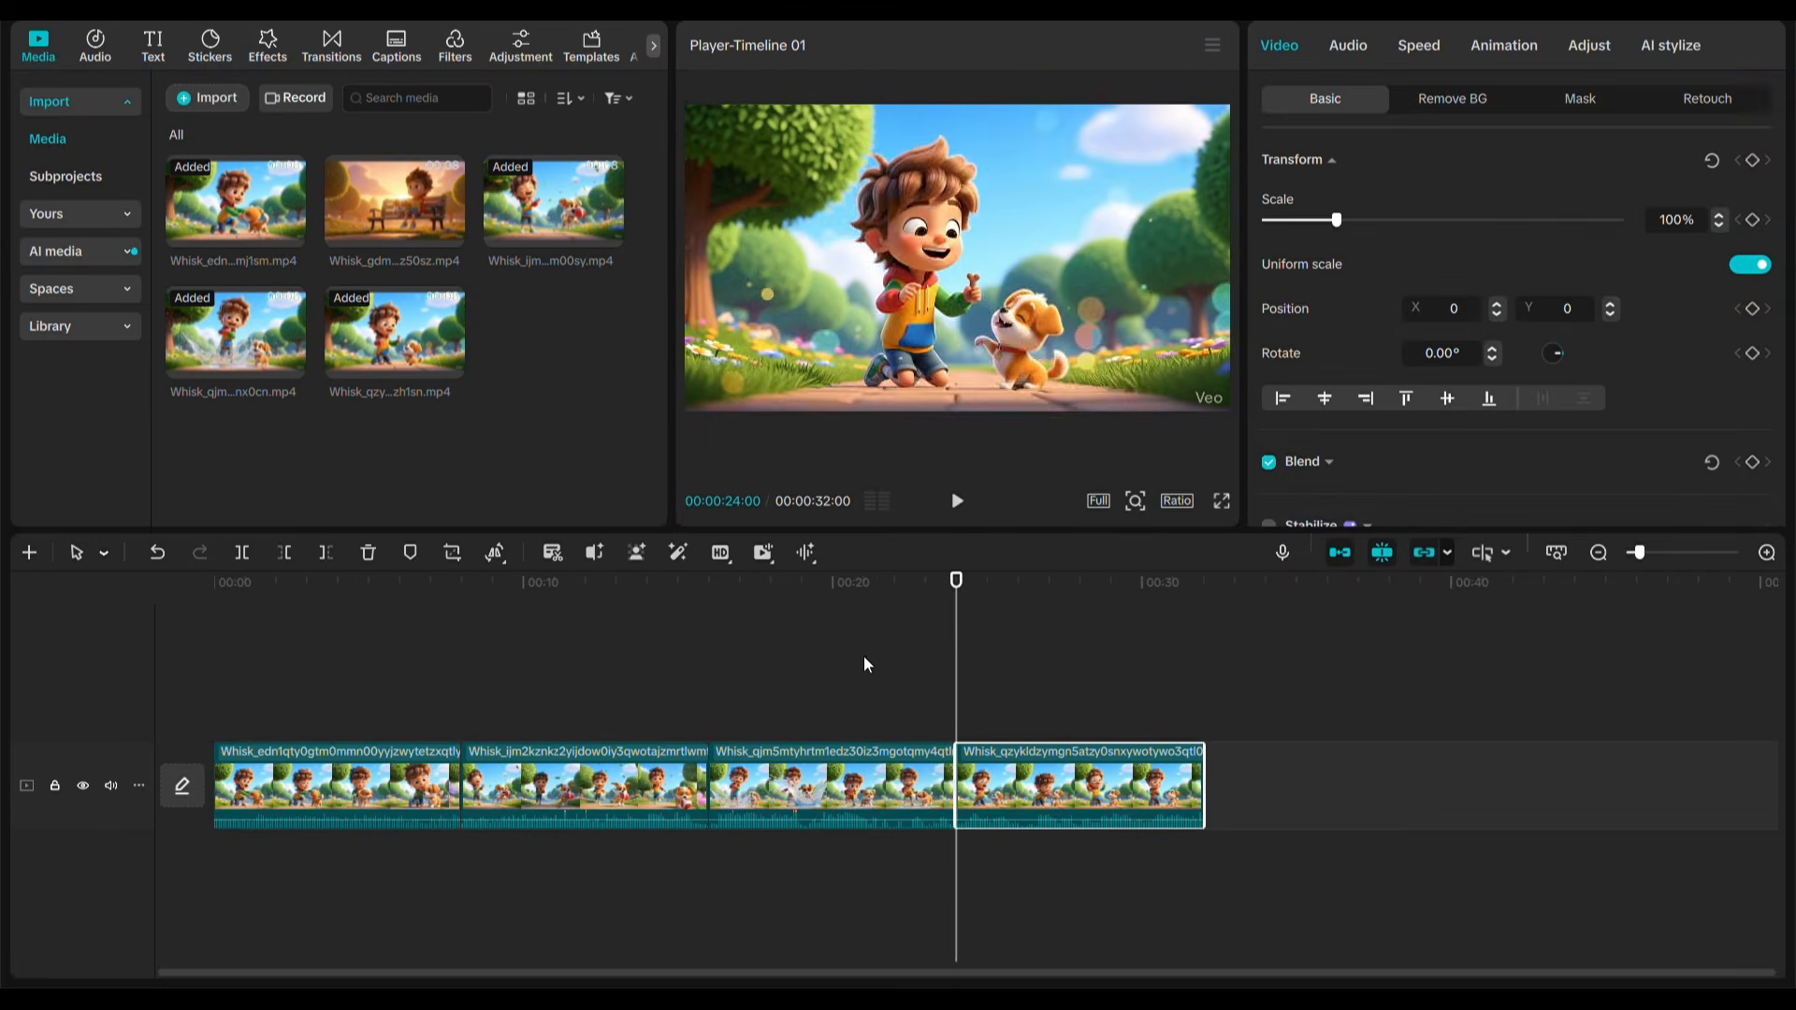
click(449, 233)
click(181, 690)
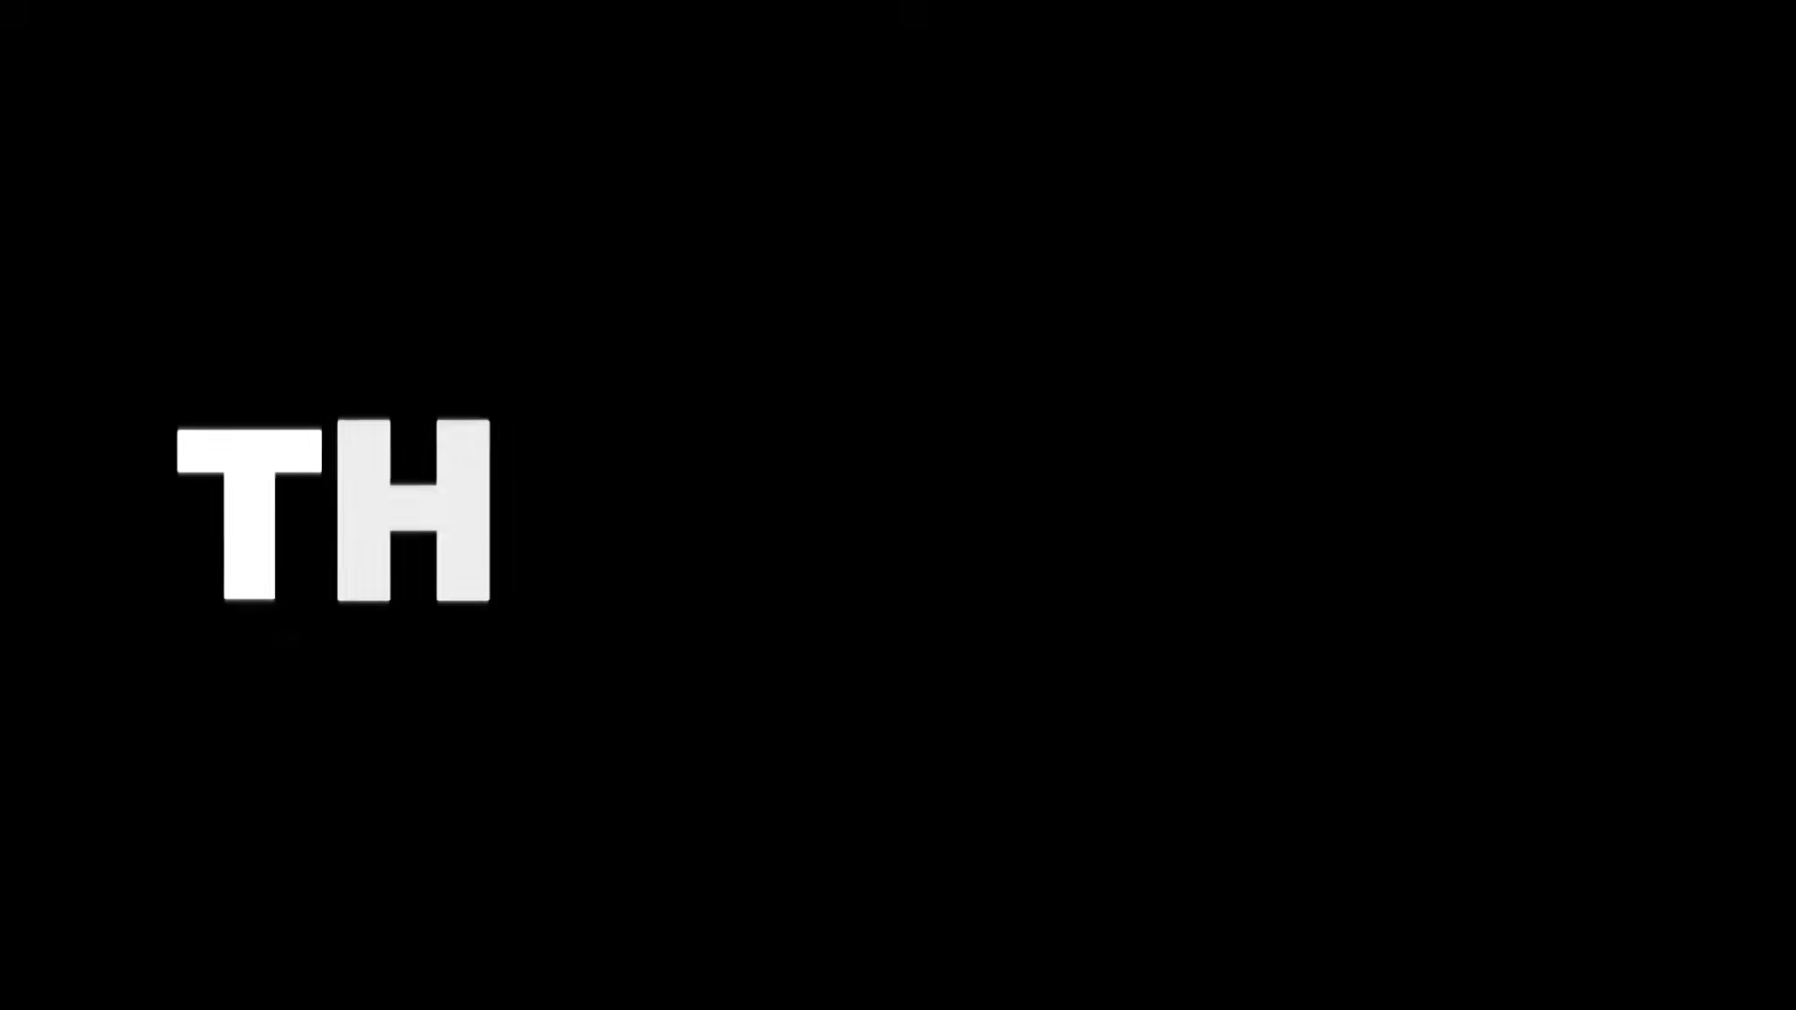